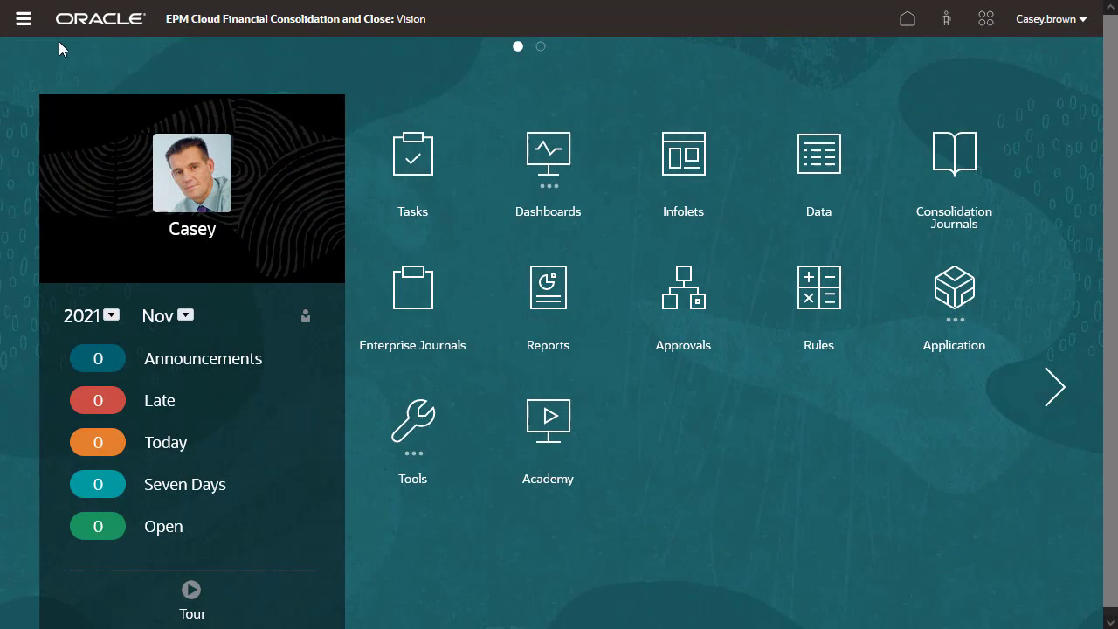
Review the Consolidation enabled features and confirm Enterprise Journals is already enabled.
click(24, 19)
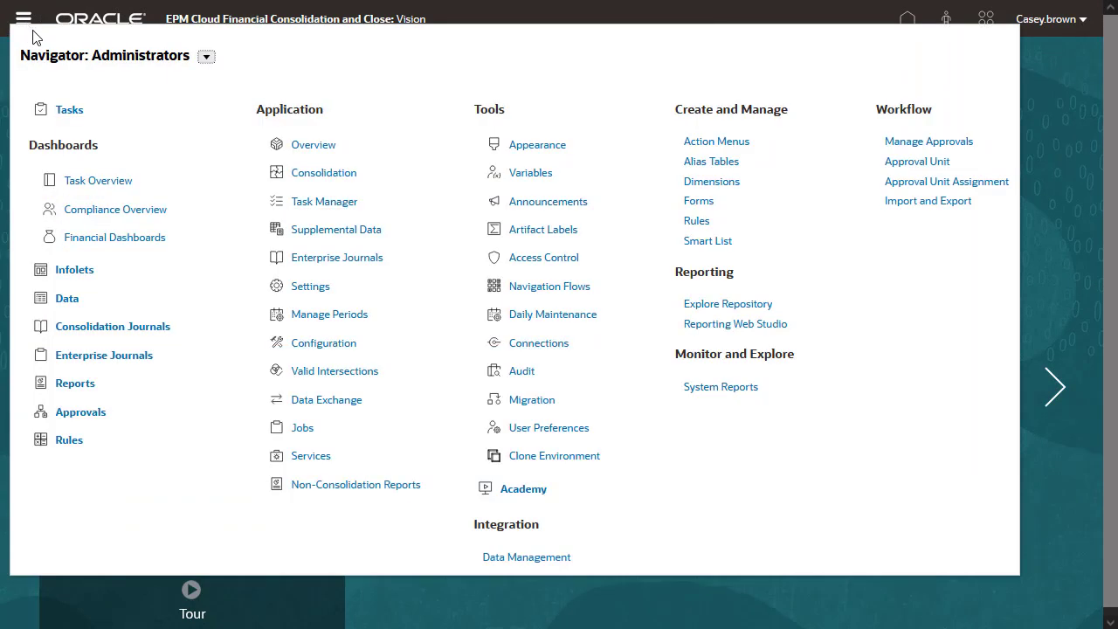
click(318, 345)
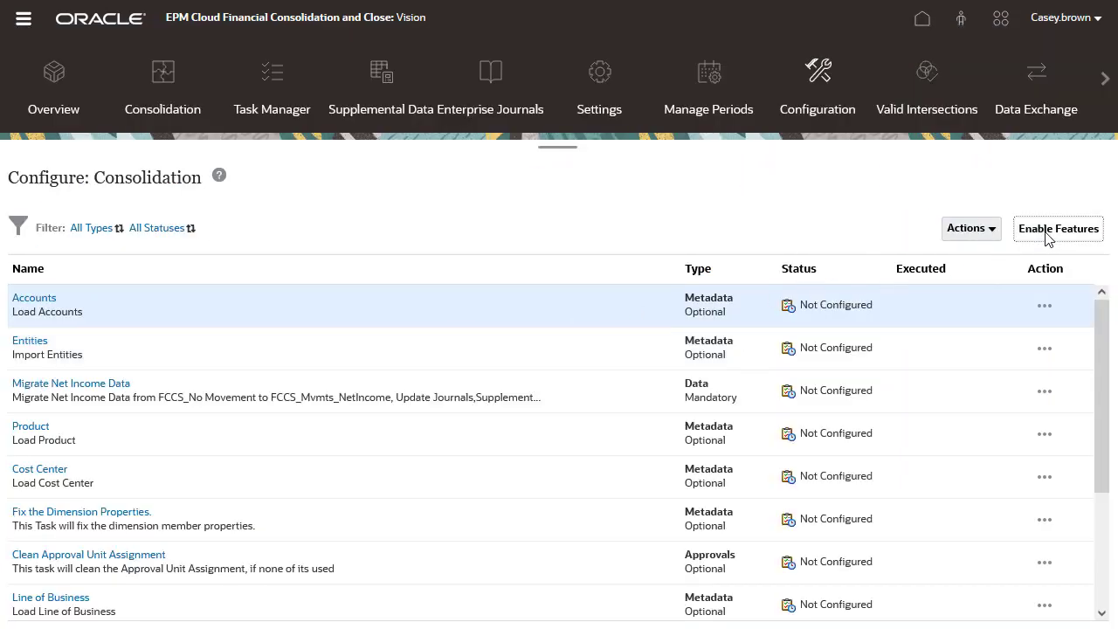
click(1016, 231)
drag(983, 191, 999, 444)
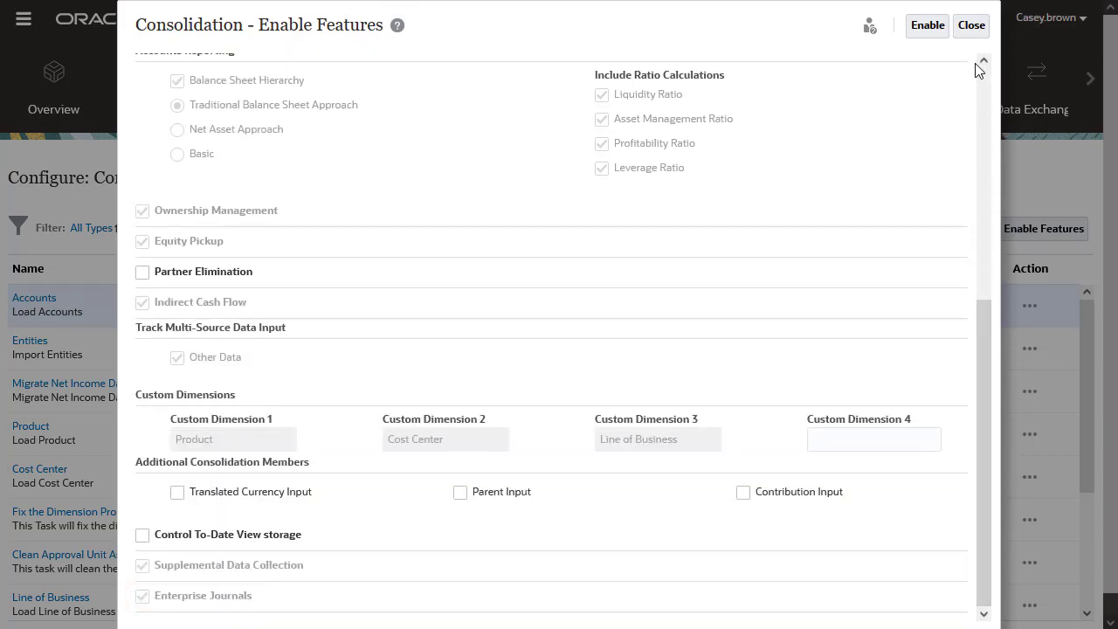
click(971, 26)
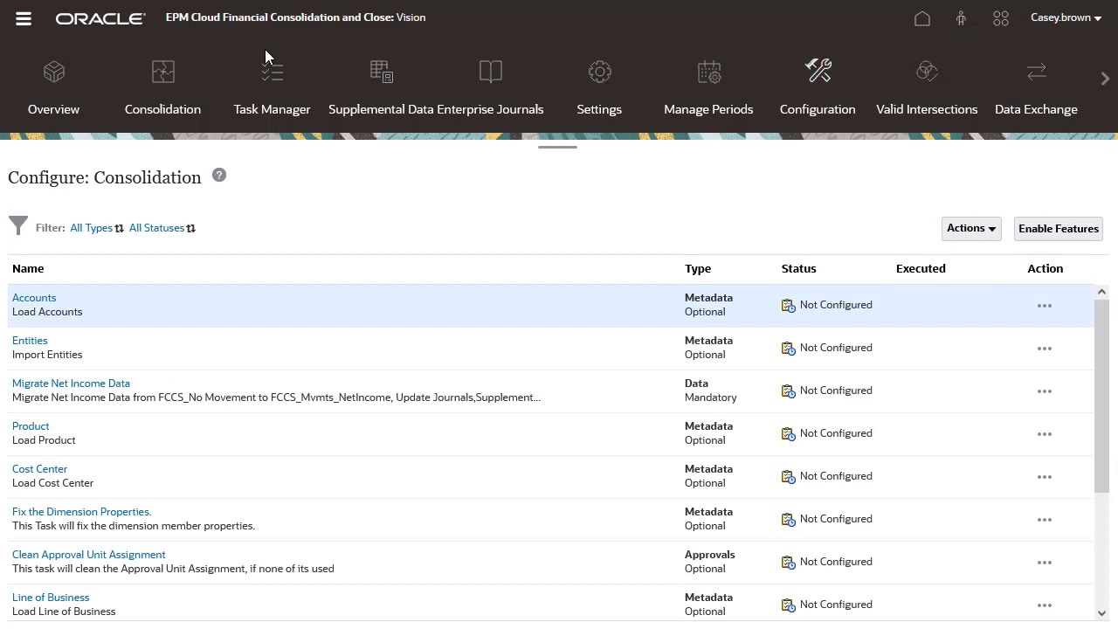
Start a new Other Web Service Provider connection from Manage Connections.
click(23, 20)
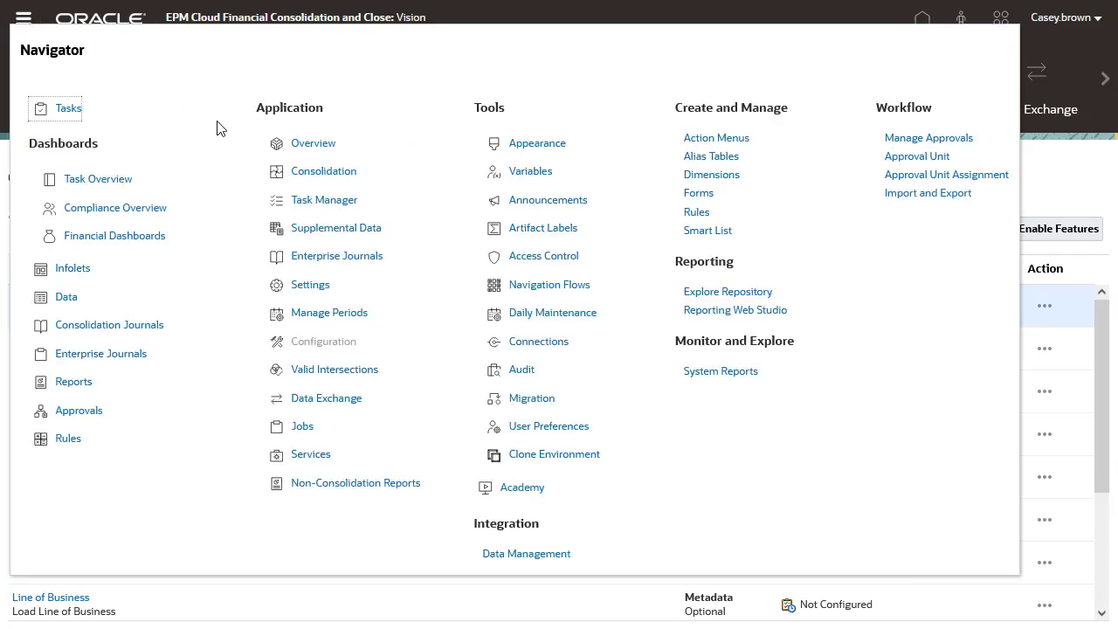
click(545, 346)
click(1083, 183)
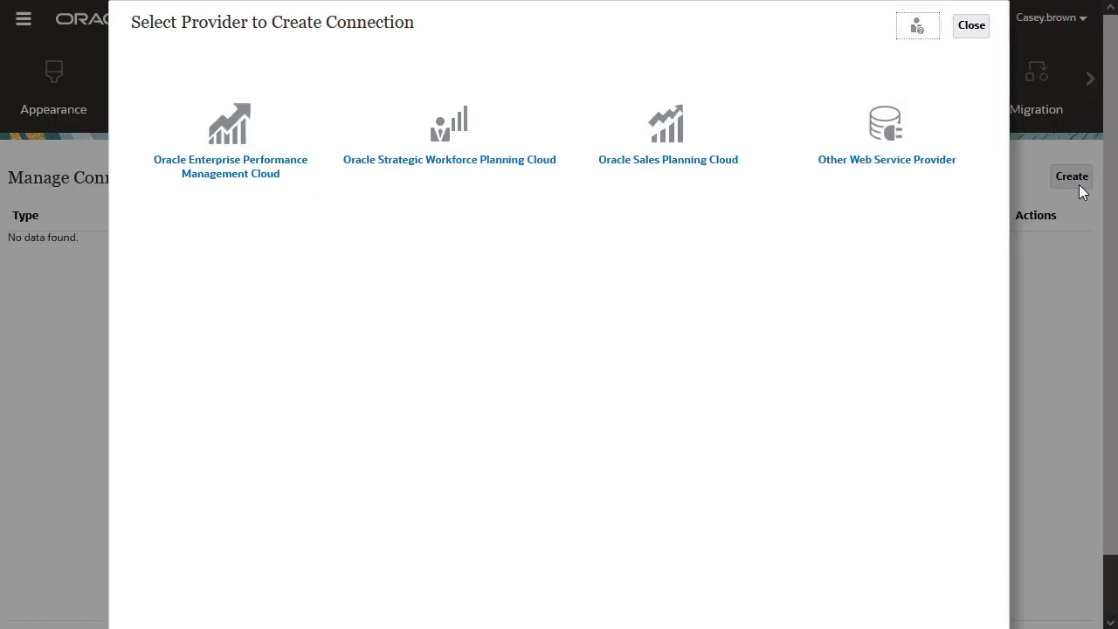
click(892, 162)
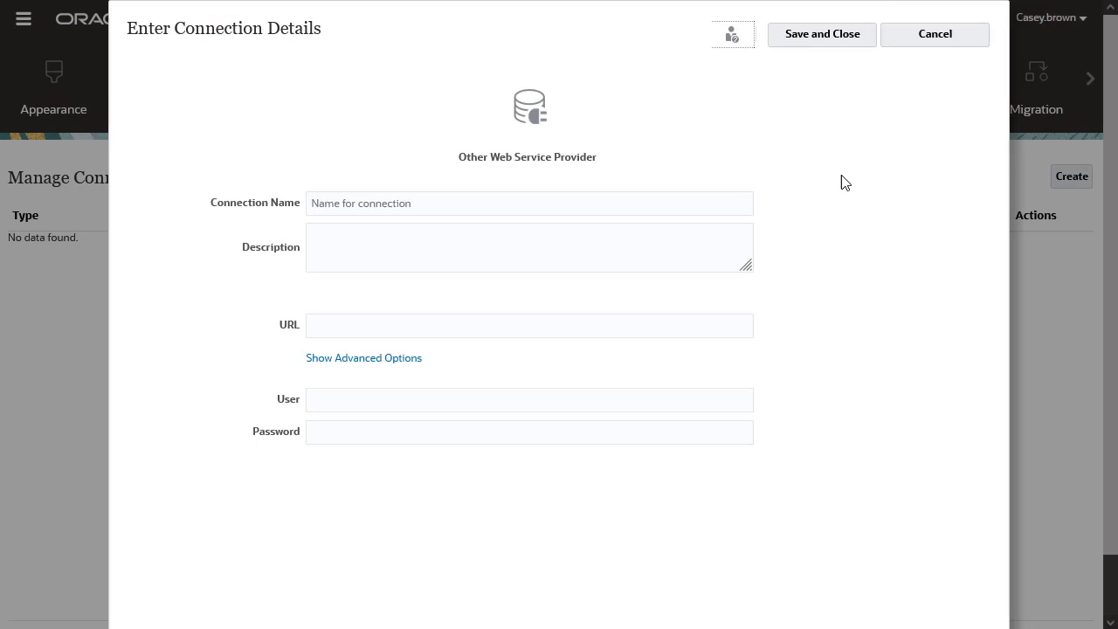
click(382, 201)
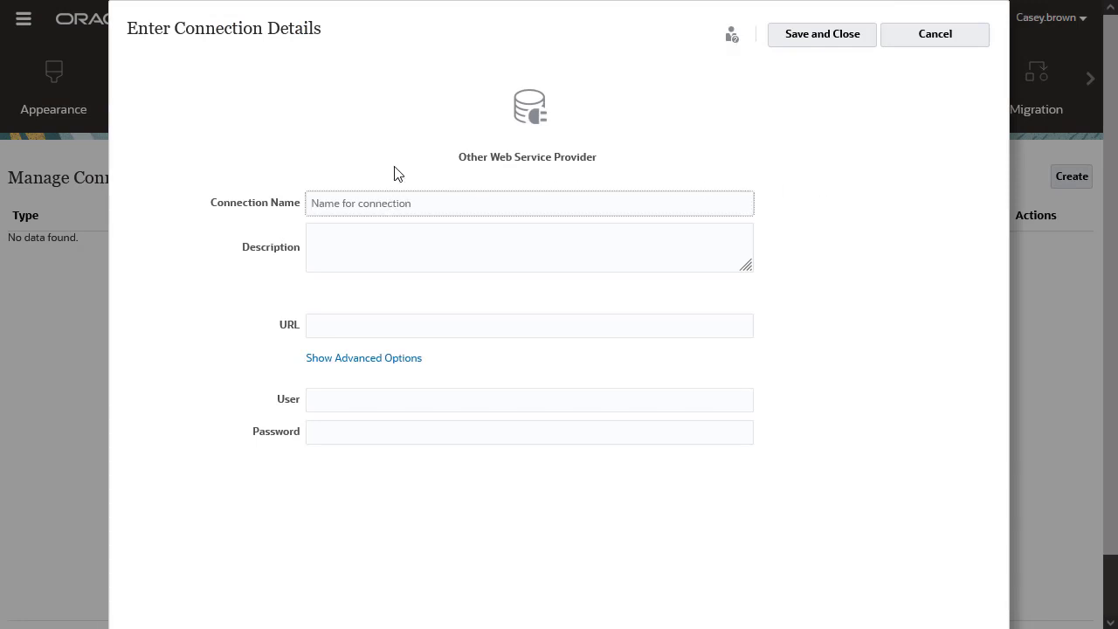
text(Cloud Financials)
click(340, 332)
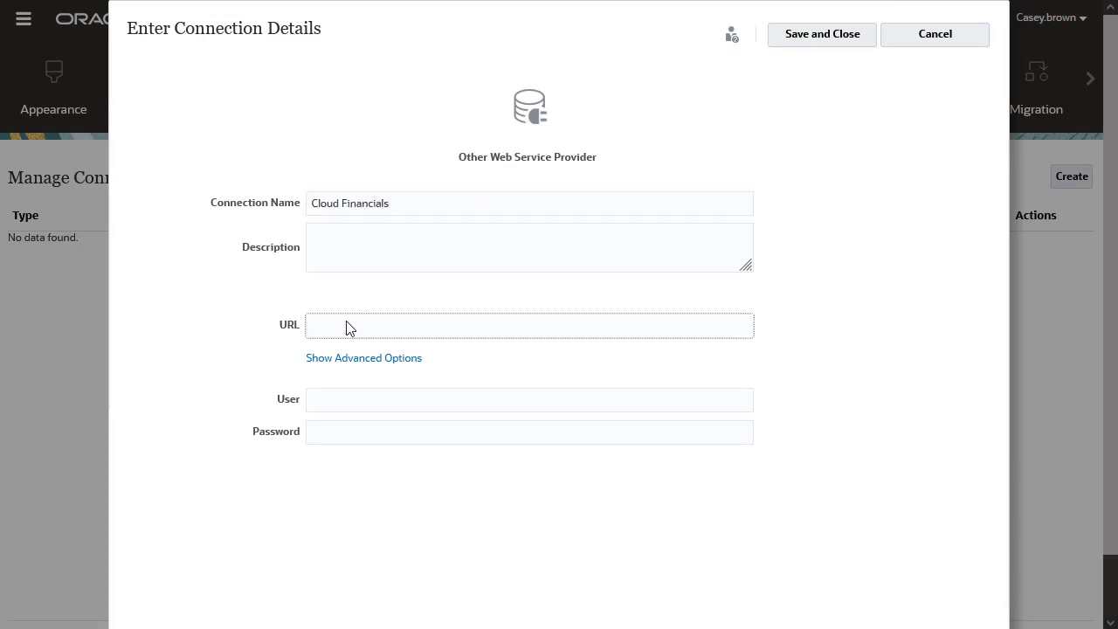
text(http://myconnection.server.com)
click(334, 411)
text(cloud_admin)
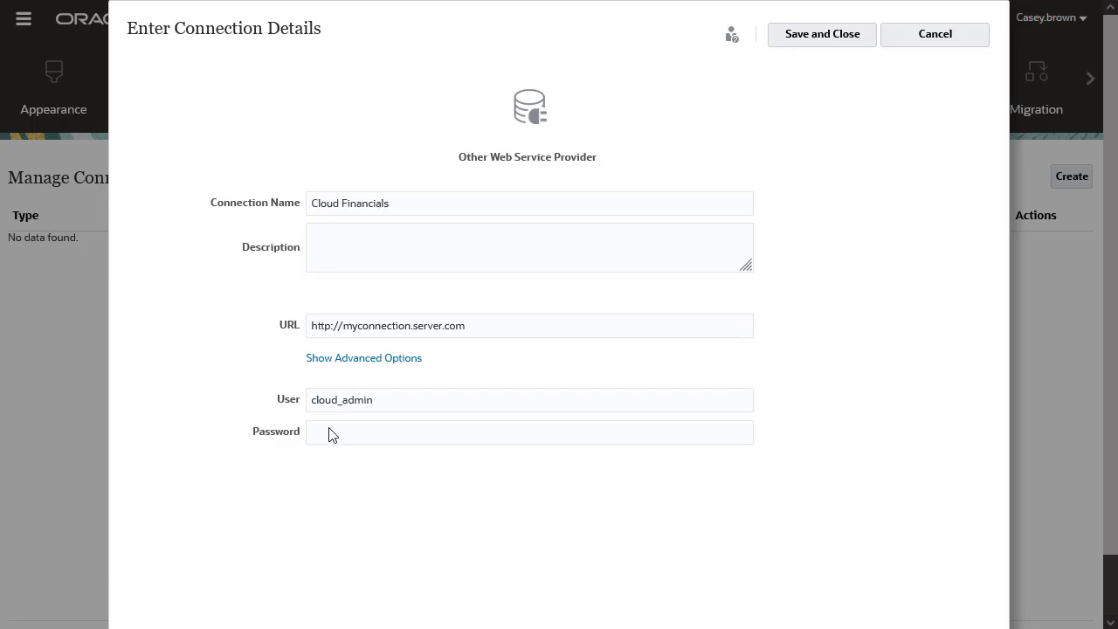
click(332, 431)
text(password)
click(816, 40)
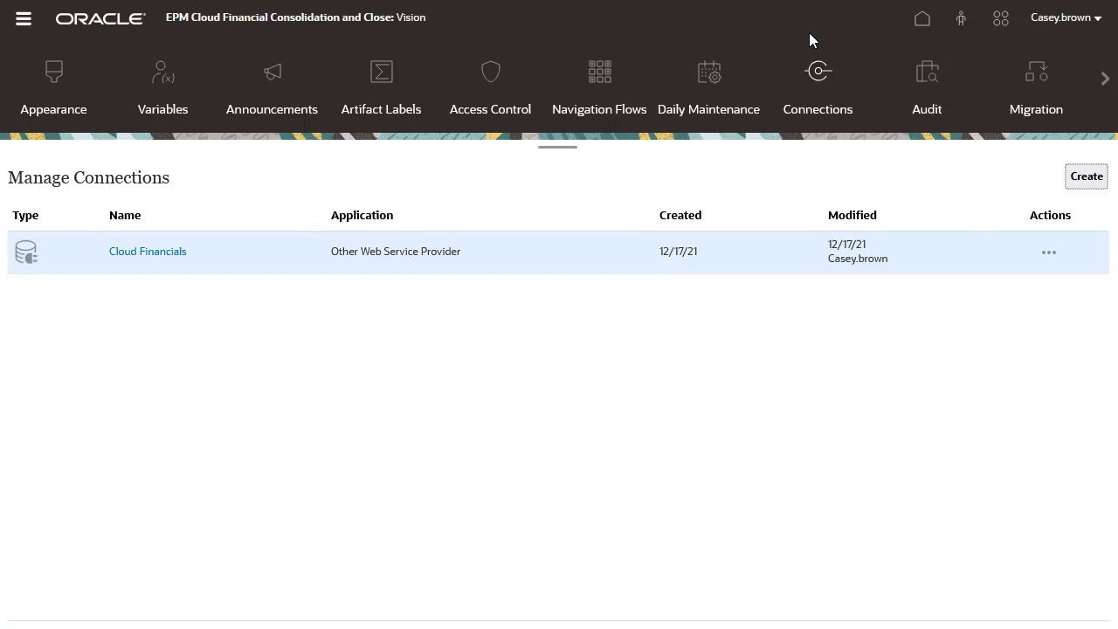
In Enterprise Journals, view the Scenario members (Actual, Plan) and cancel a new-dimension form, changing nothing.
click(24, 19)
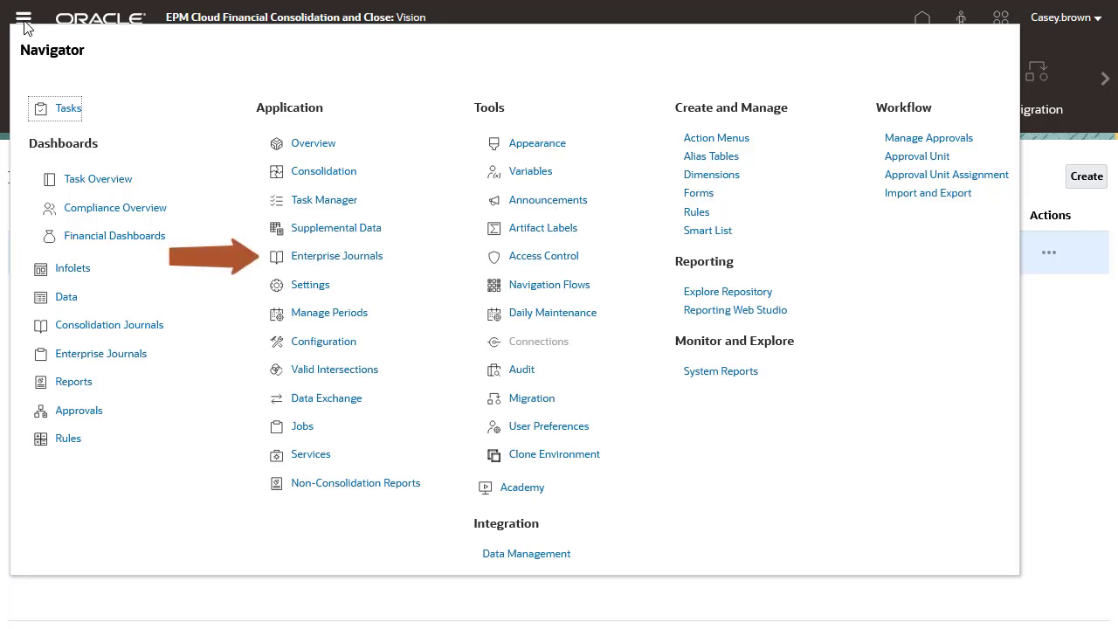
click(330, 262)
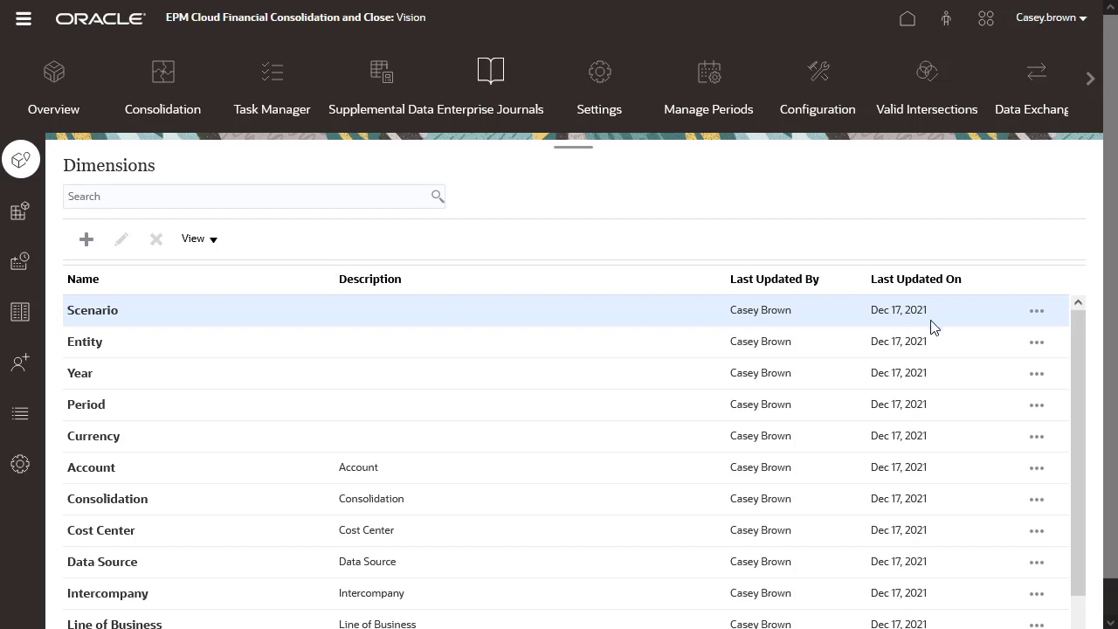
click(1035, 312)
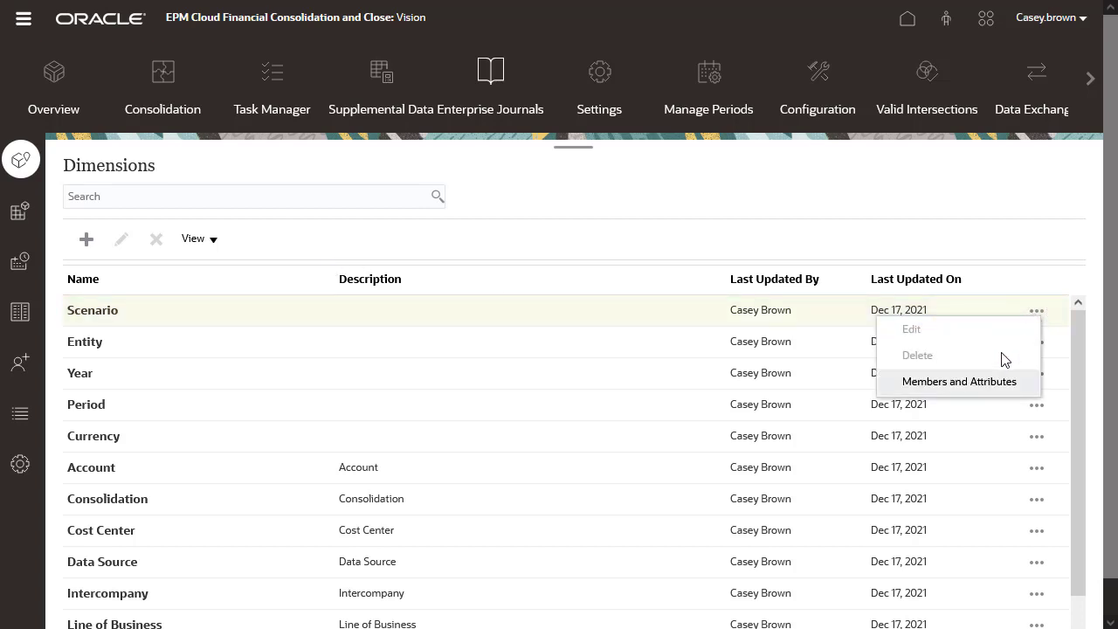
click(982, 386)
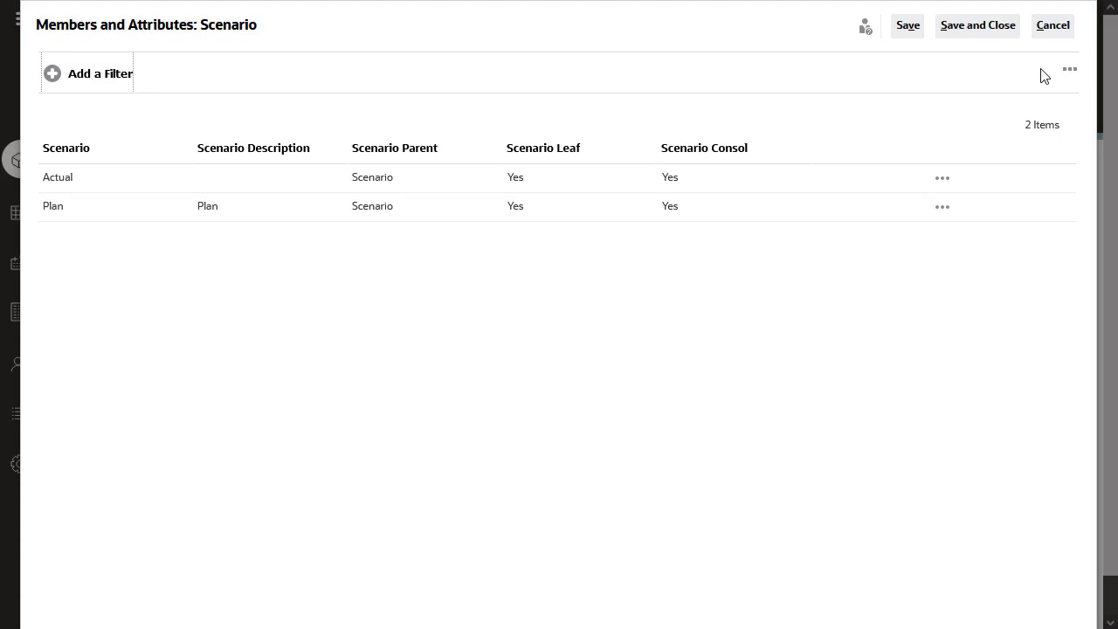
click(1052, 32)
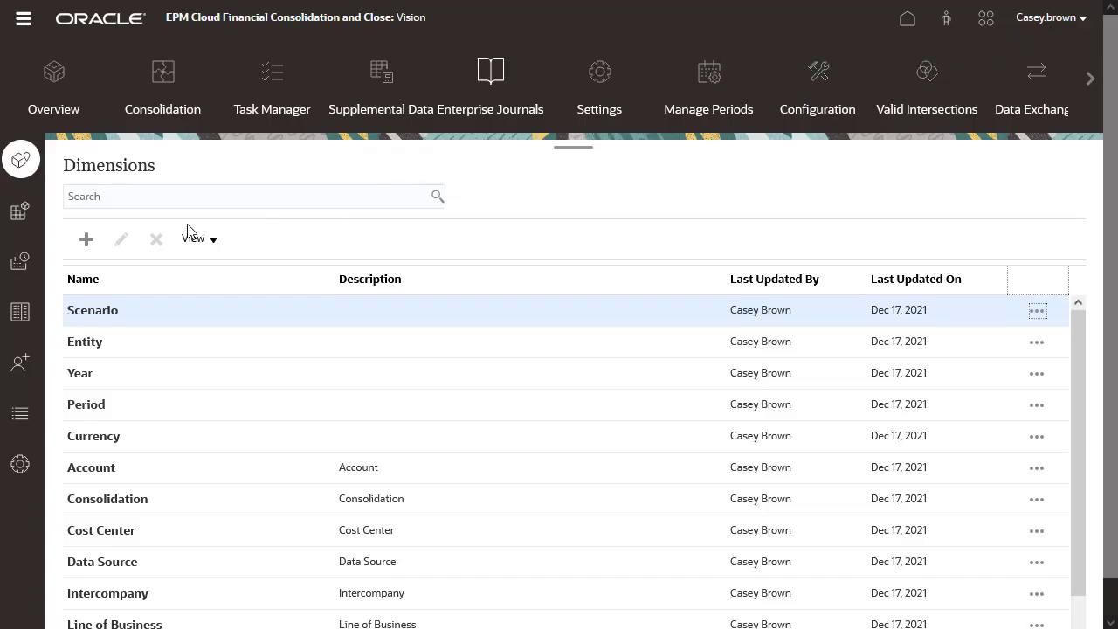
click(90, 240)
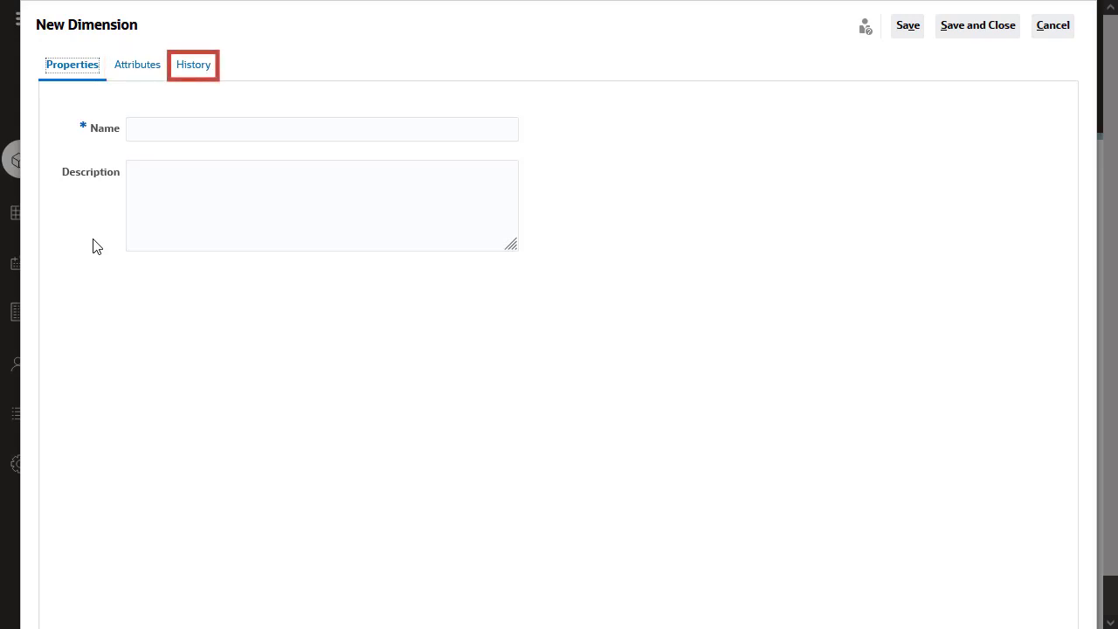
click(1049, 31)
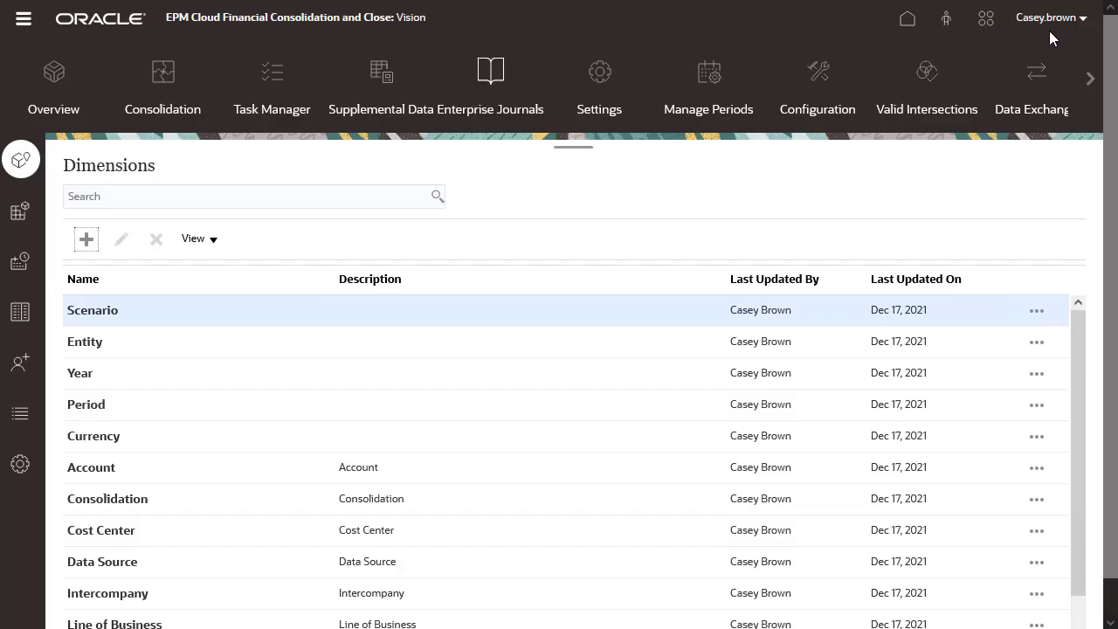
Create a new target with ID, Name and Description all 'Cloud Financials'.
click(25, 218)
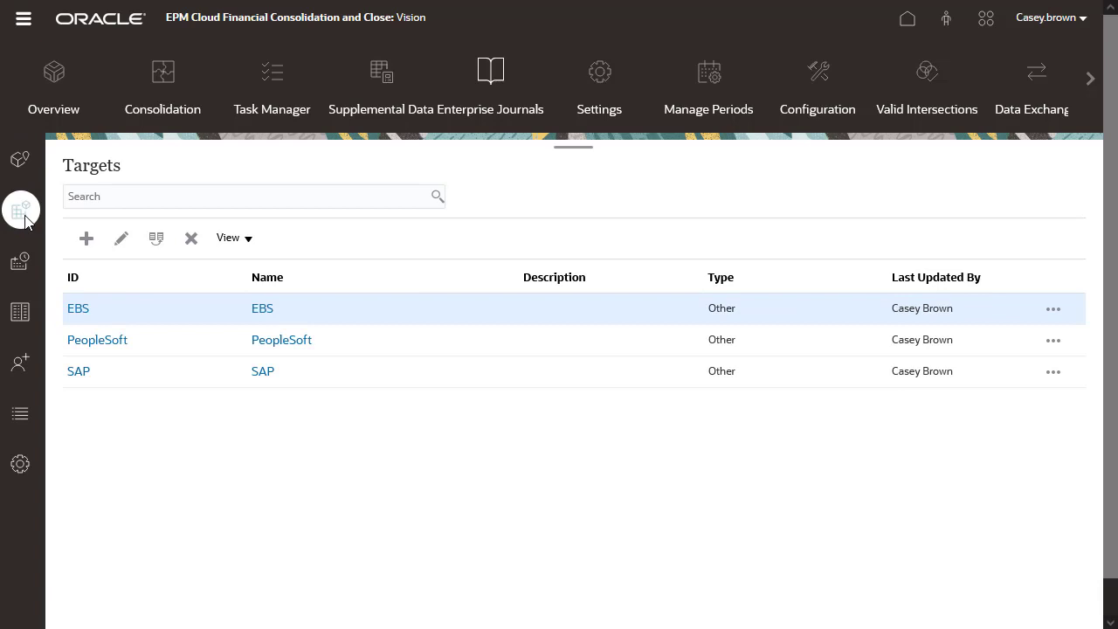
click(86, 240)
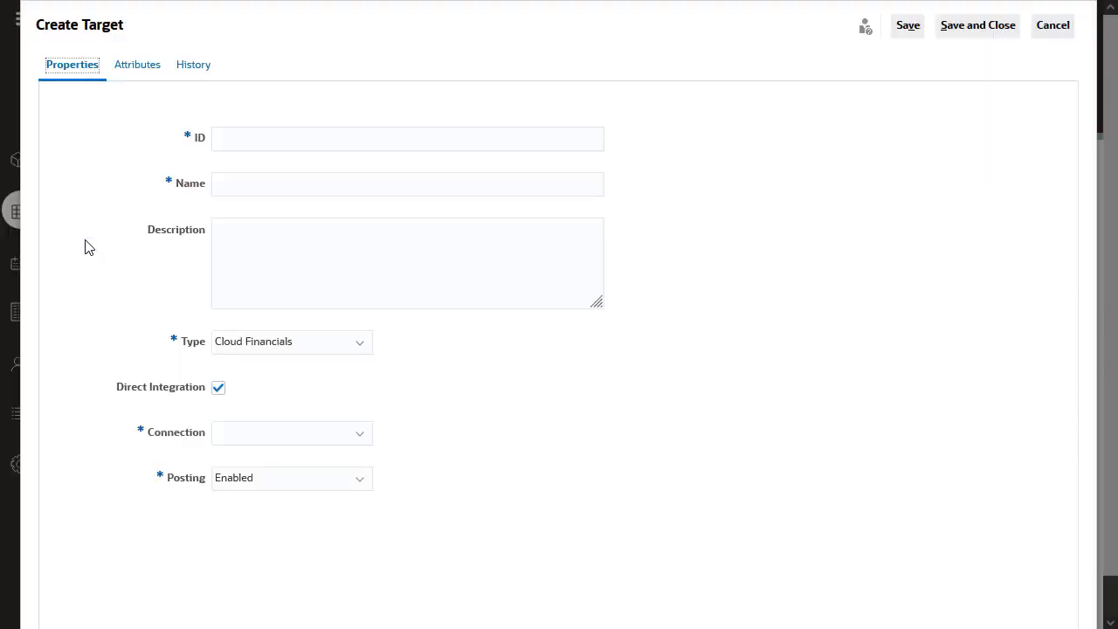
click(243, 146)
text(Cloud Financials)
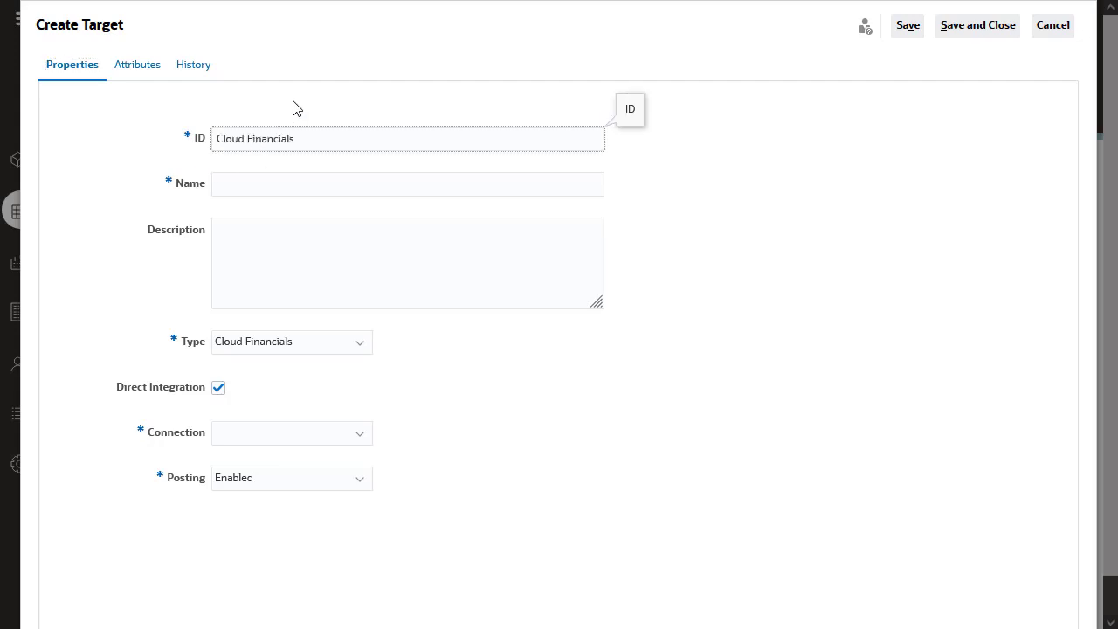
click(234, 186)
text(Cloud Financials)
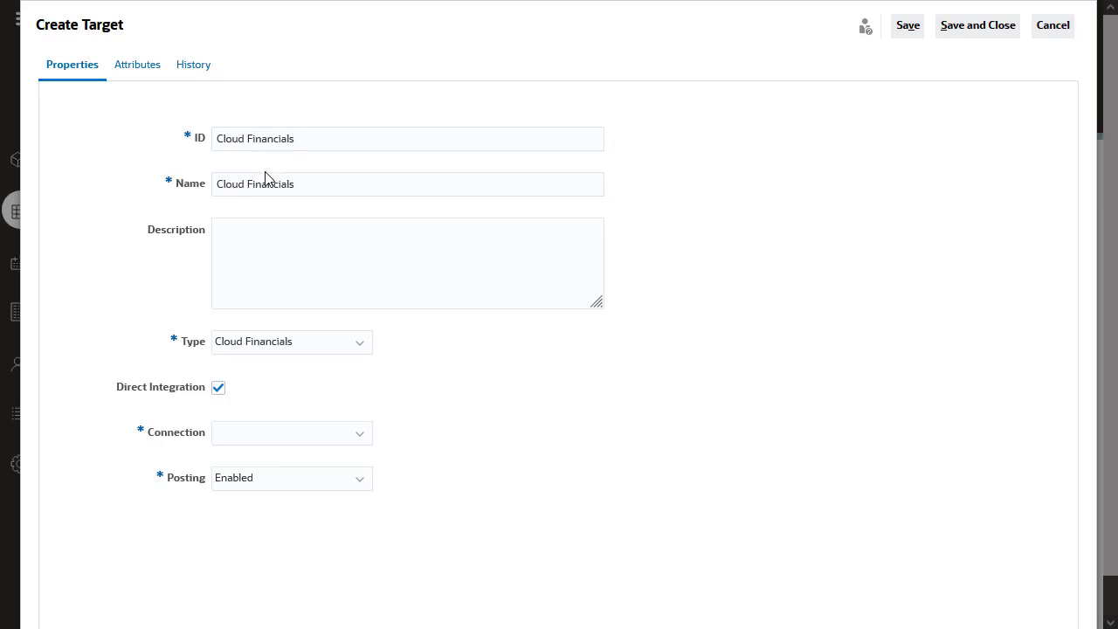
click(244, 244)
text(Cloud Financials)
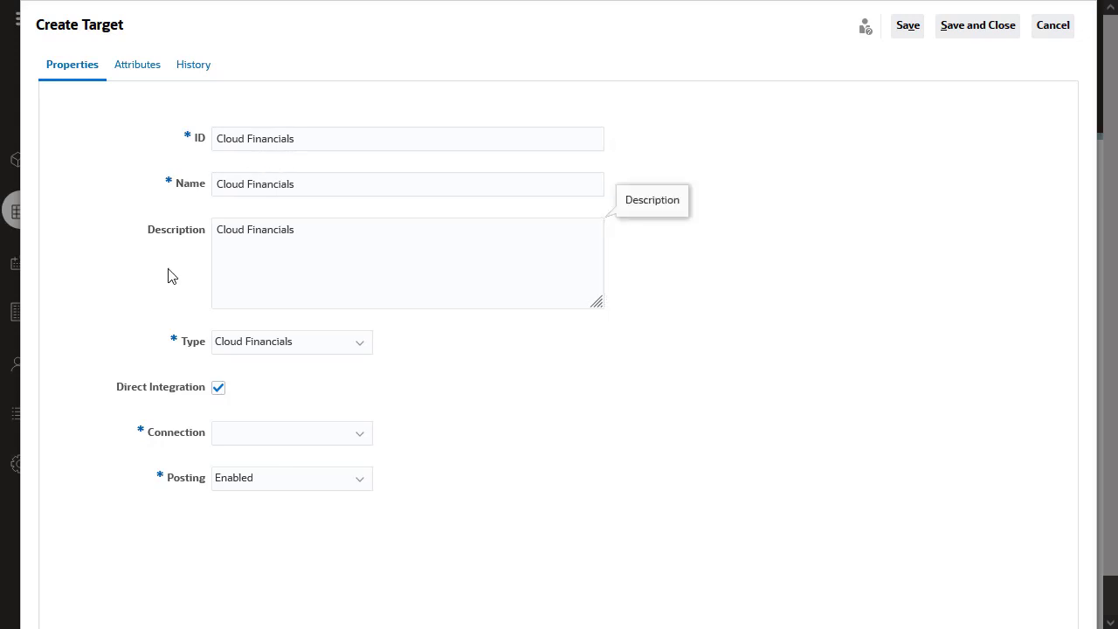
Keep target type Cloud Financials, link the Cloud Financials connection, and keep posting enabled.
click(357, 347)
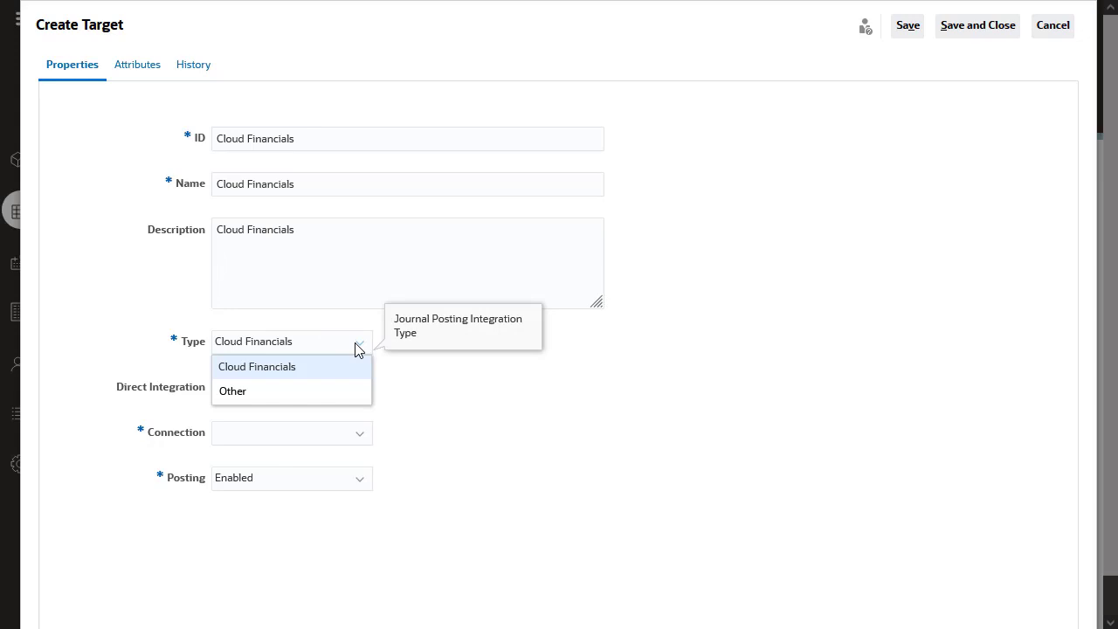
click(356, 370)
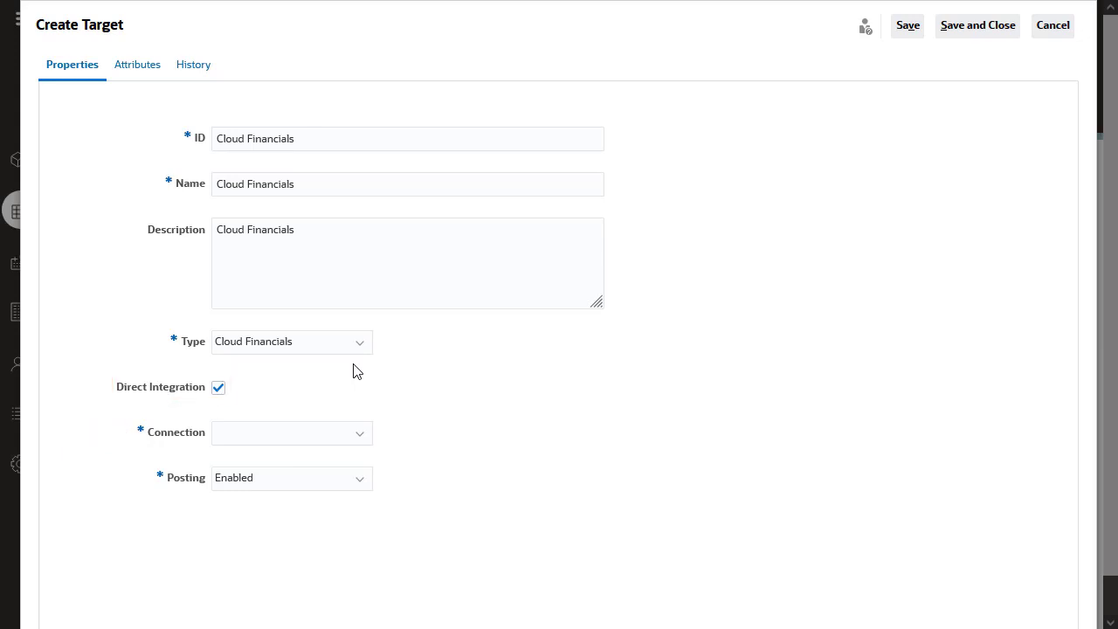
click(361, 437)
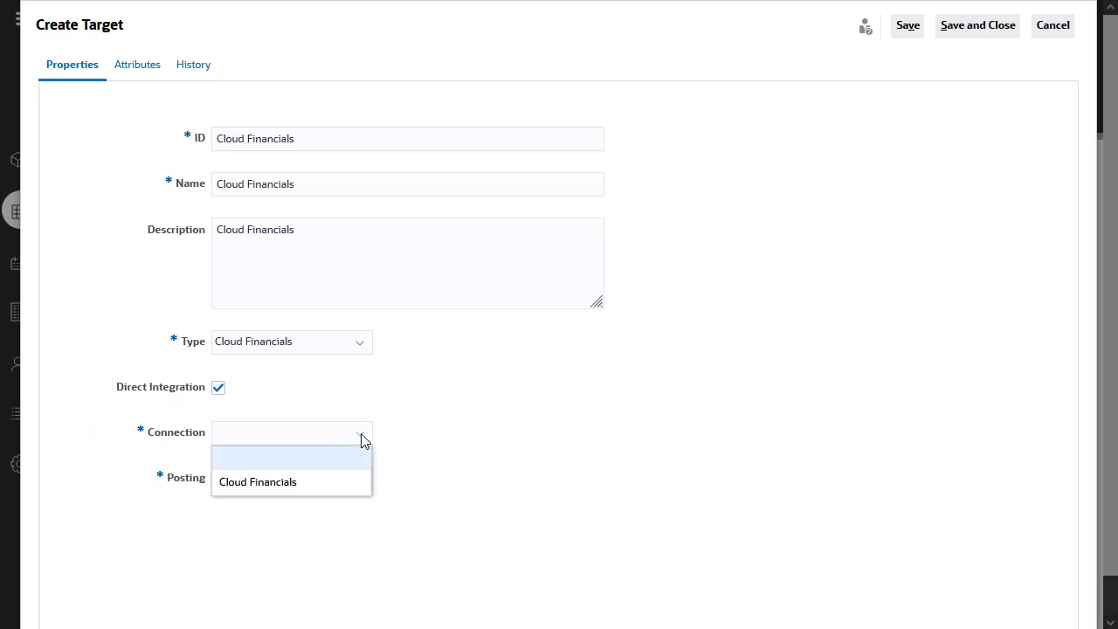
click(357, 483)
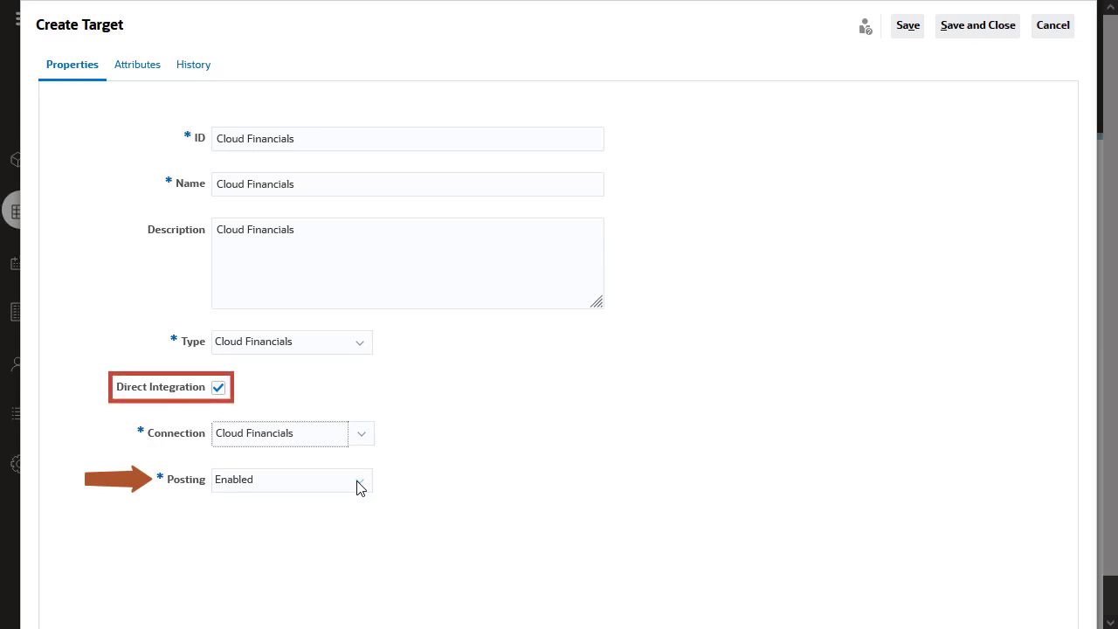
click(362, 482)
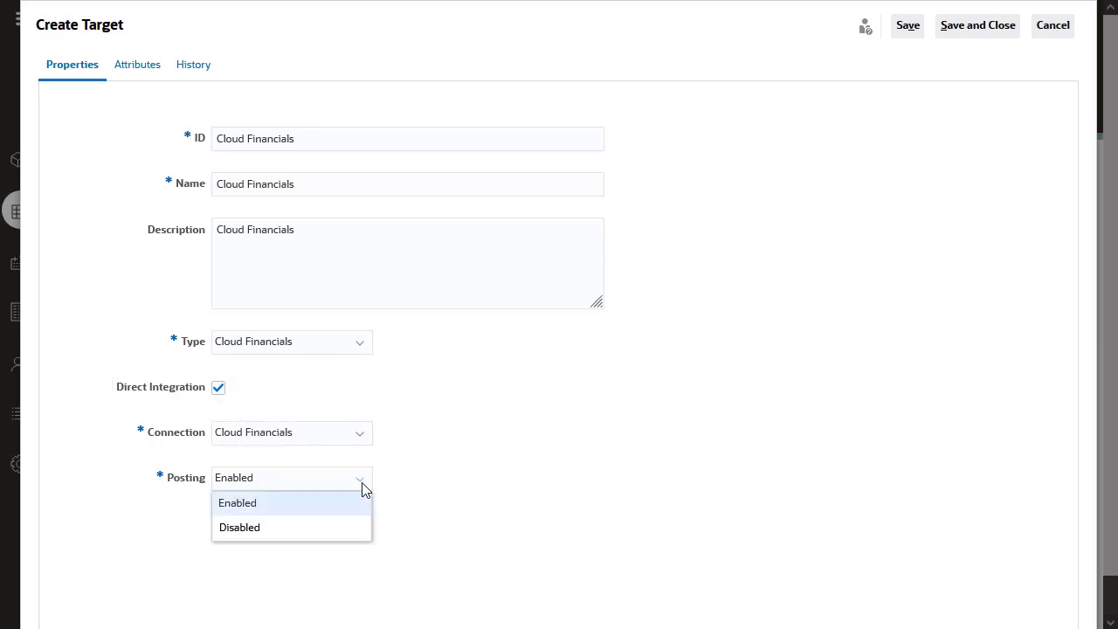
click(355, 507)
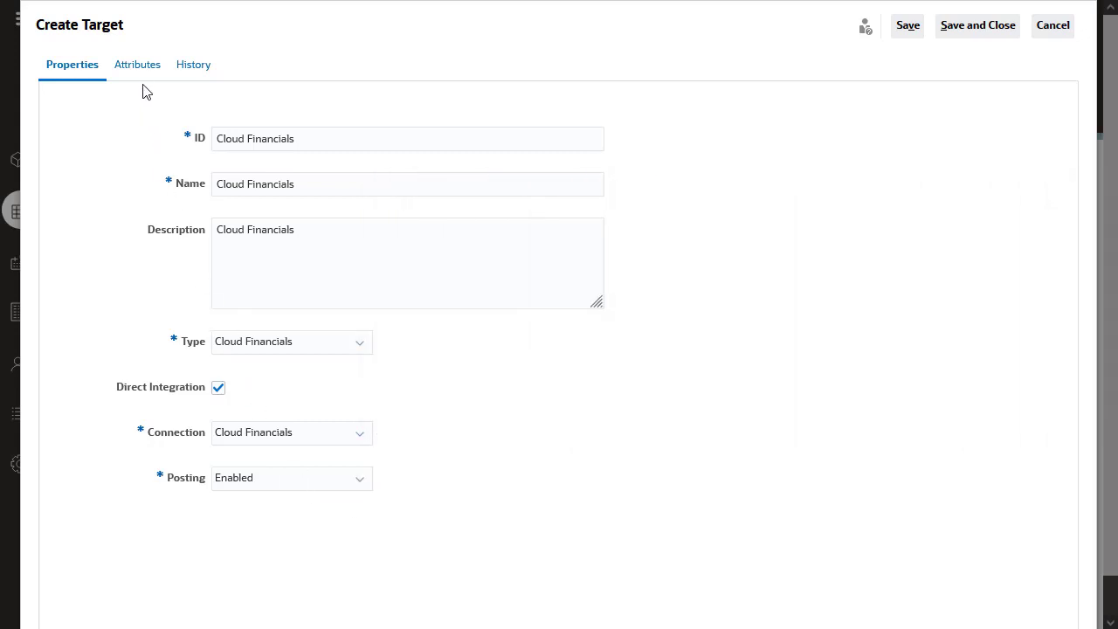
Review the target's attributes and history, then save and close the Cloud Financials target.
click(138, 67)
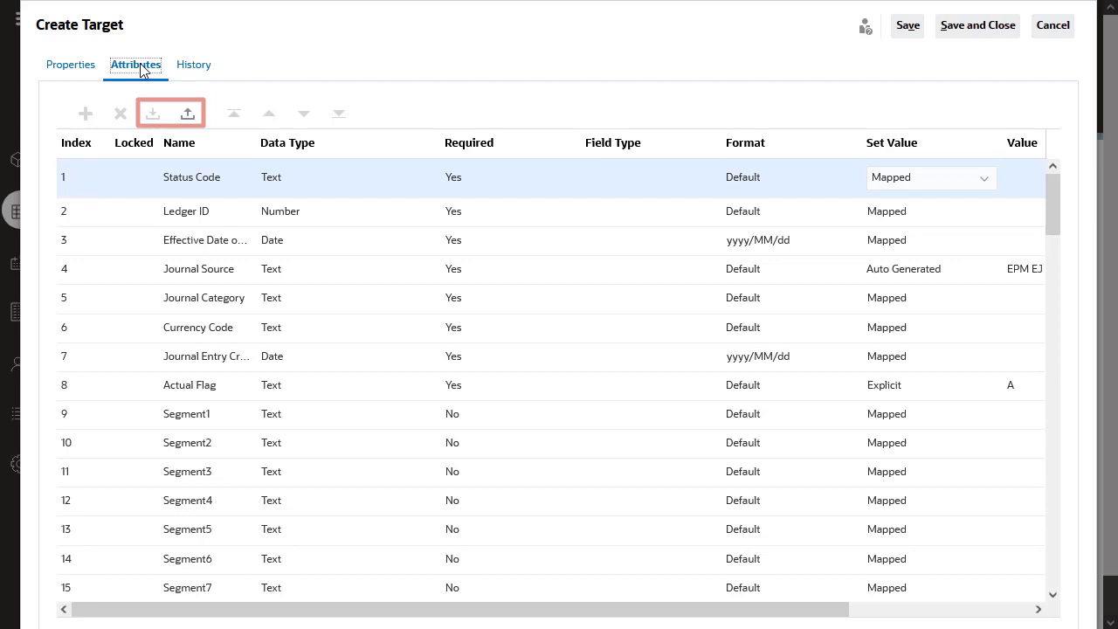
click(192, 69)
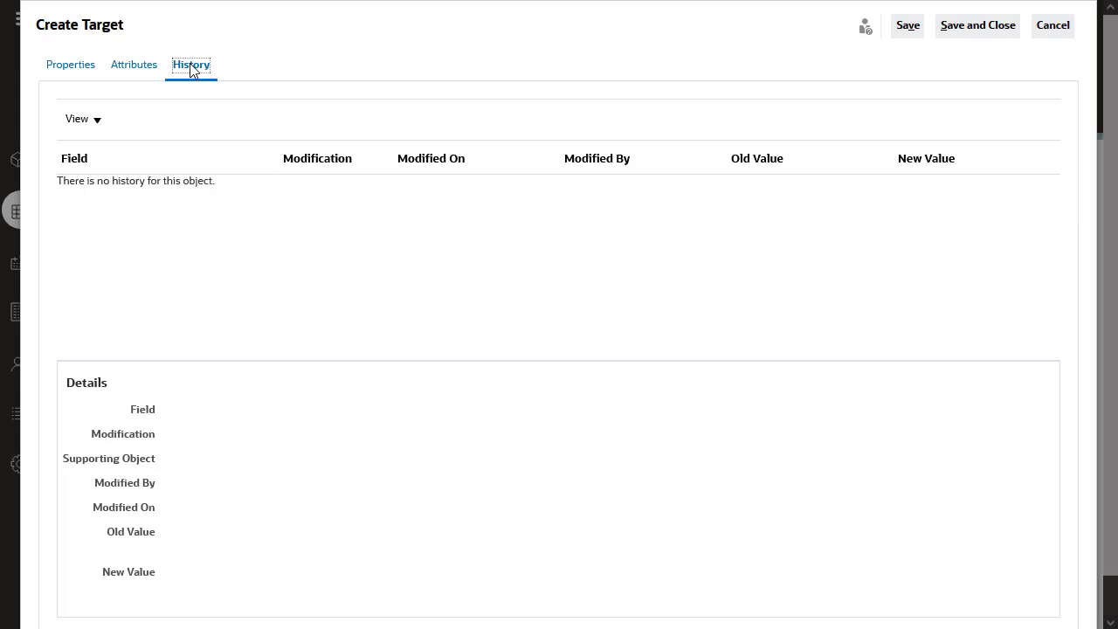
click(982, 35)
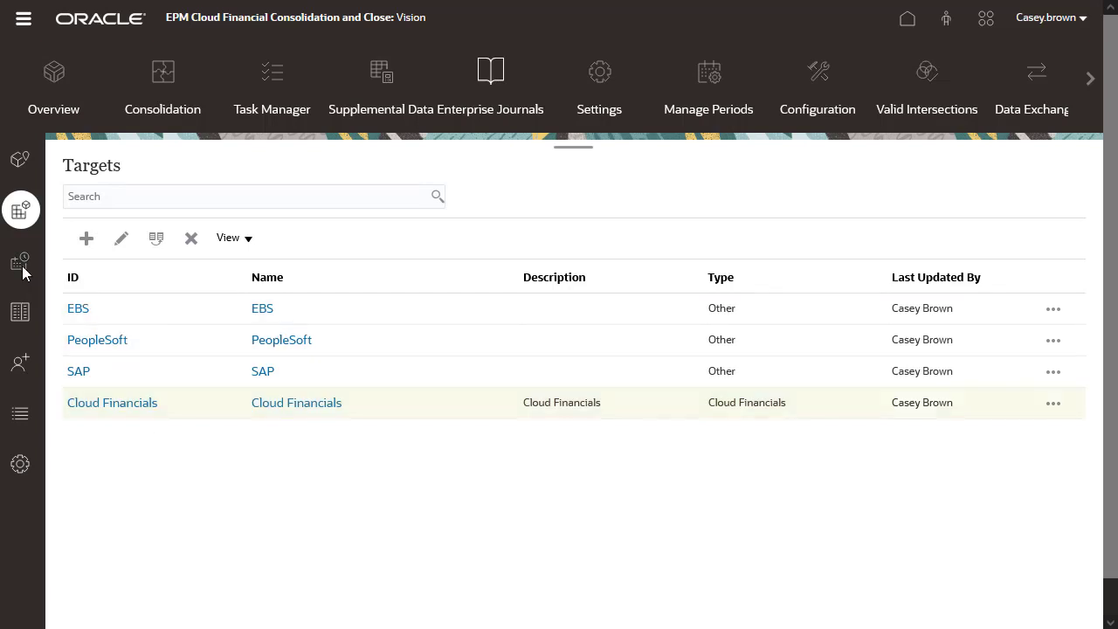
Set the 2021 December journal period to start Dec 1, end and close Dec 31, and save.
click(22, 266)
click(90, 241)
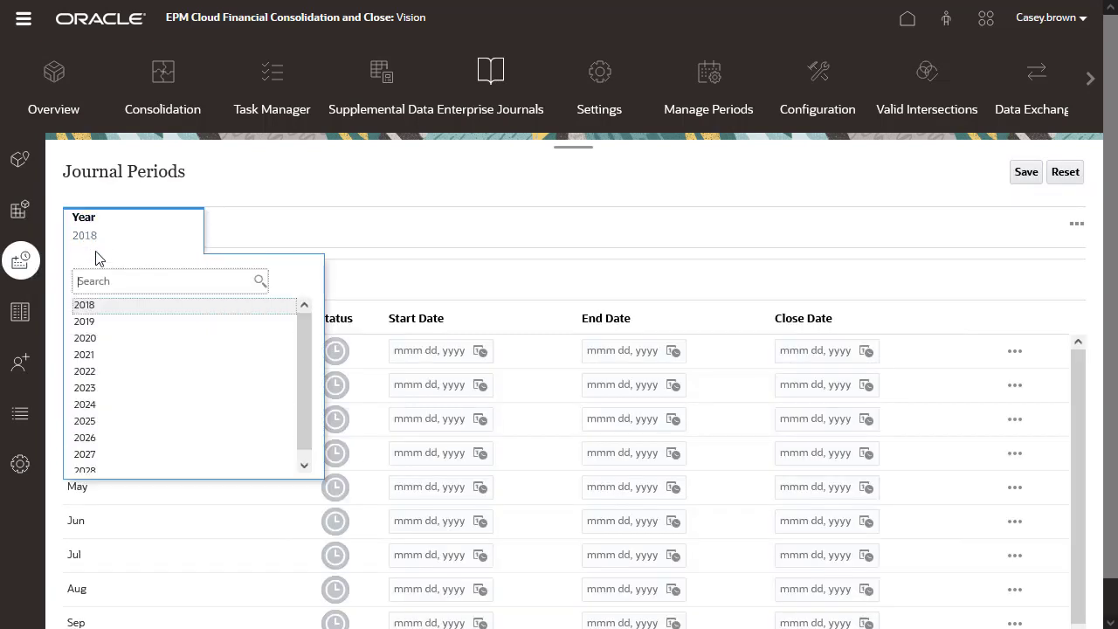
click(117, 355)
scroll(1111, 389, down, 1)
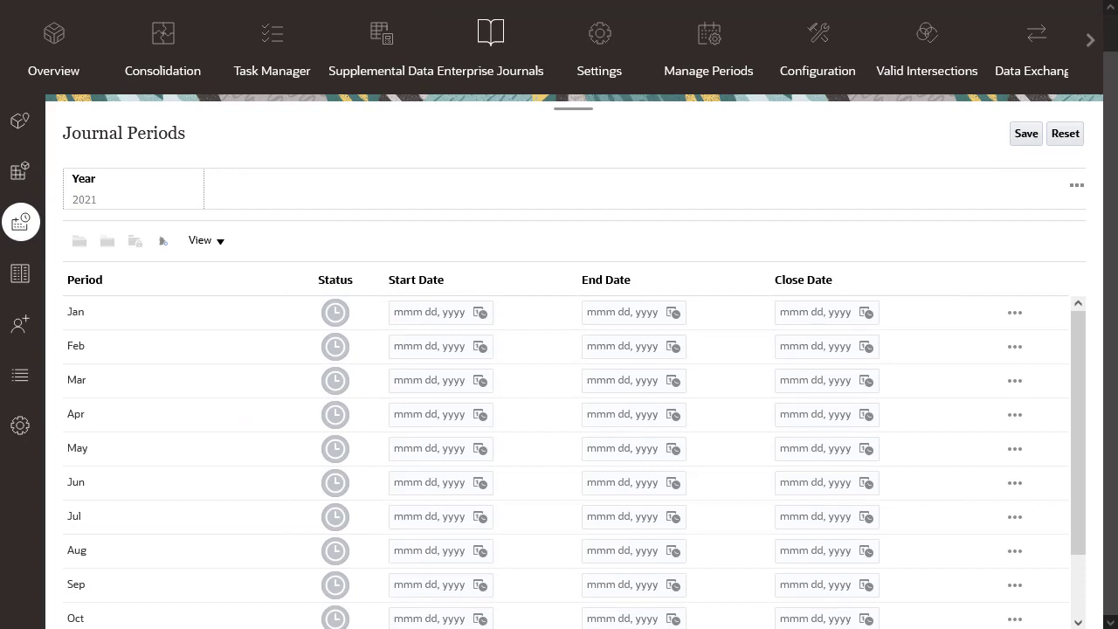
scroll(1086, 488, down, 2)
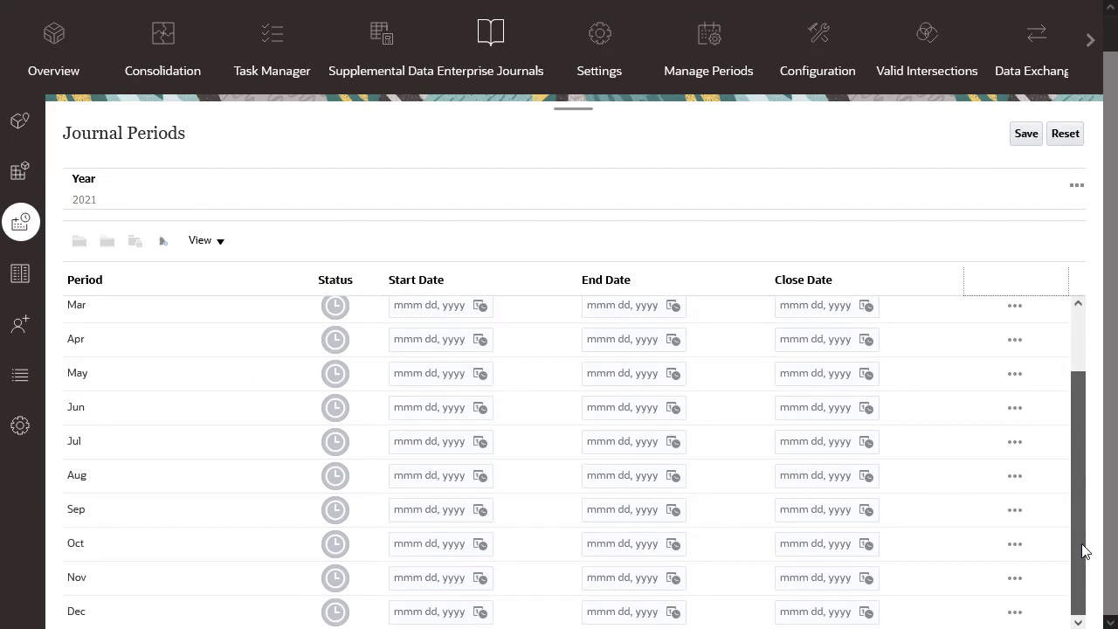
click(483, 613)
click(584, 481)
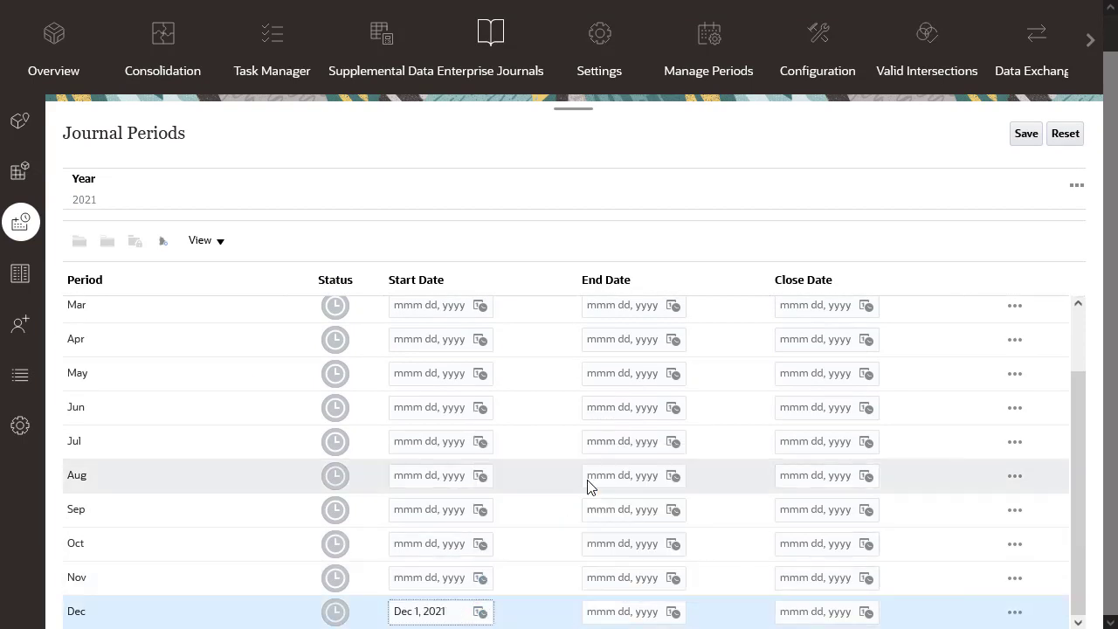
click(673, 611)
click(841, 582)
click(867, 614)
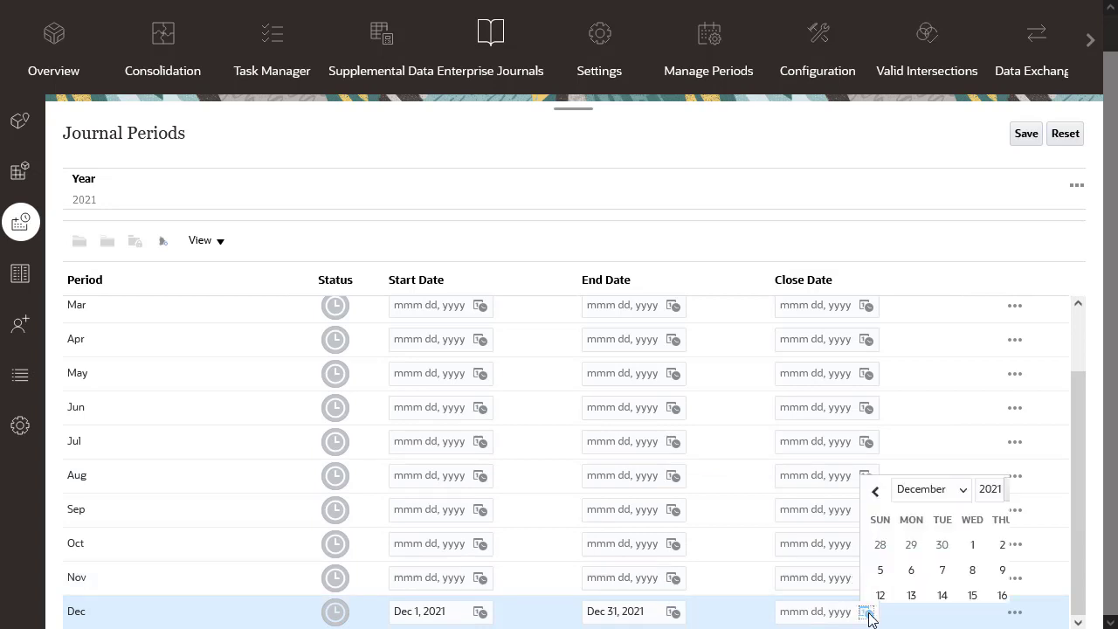
click(1033, 578)
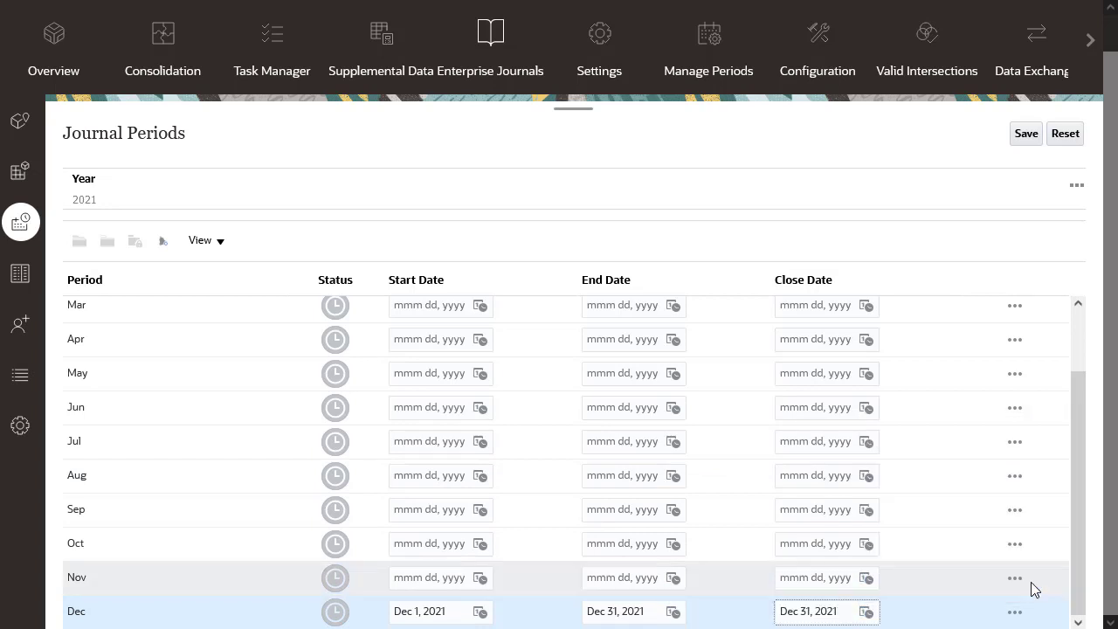
click(1027, 140)
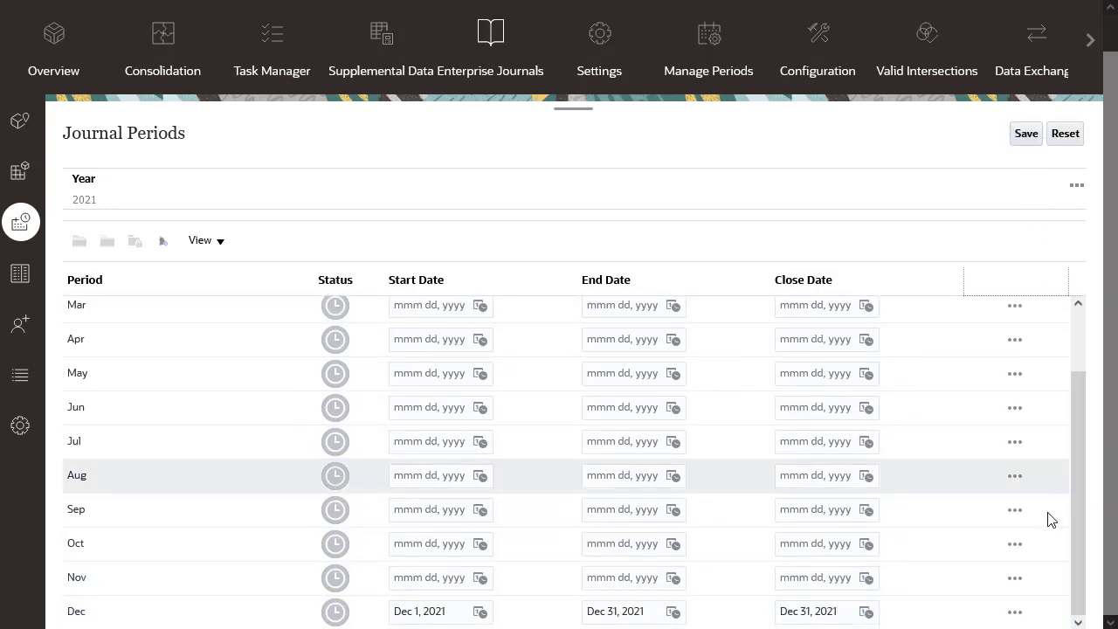
Open the Dec 2021 journal period and show the Journal Templates list.
click(1013, 613)
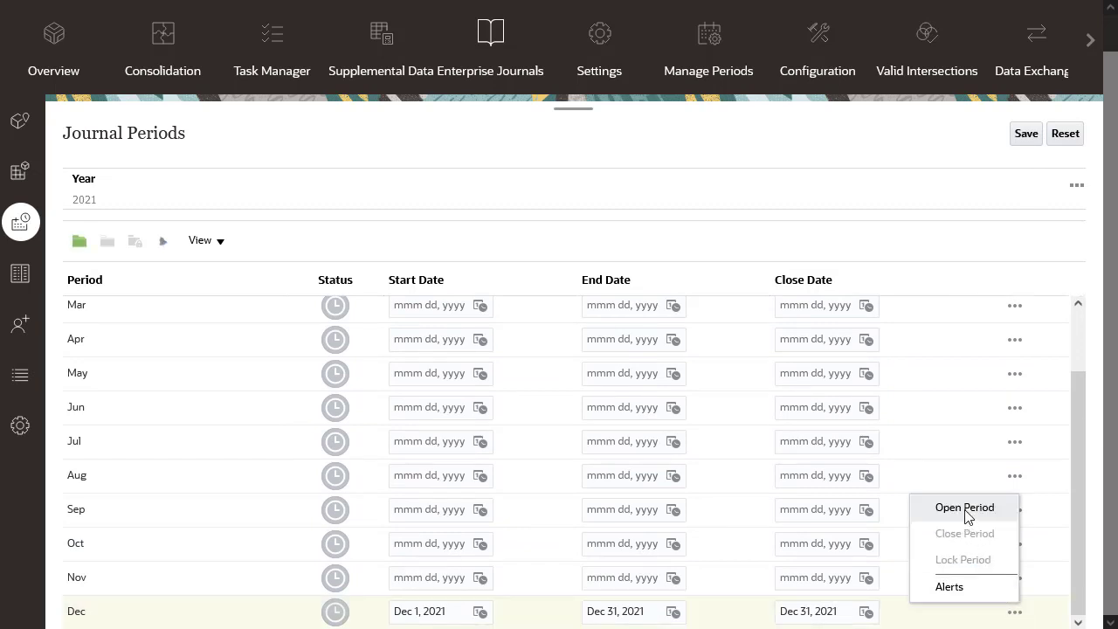
click(965, 511)
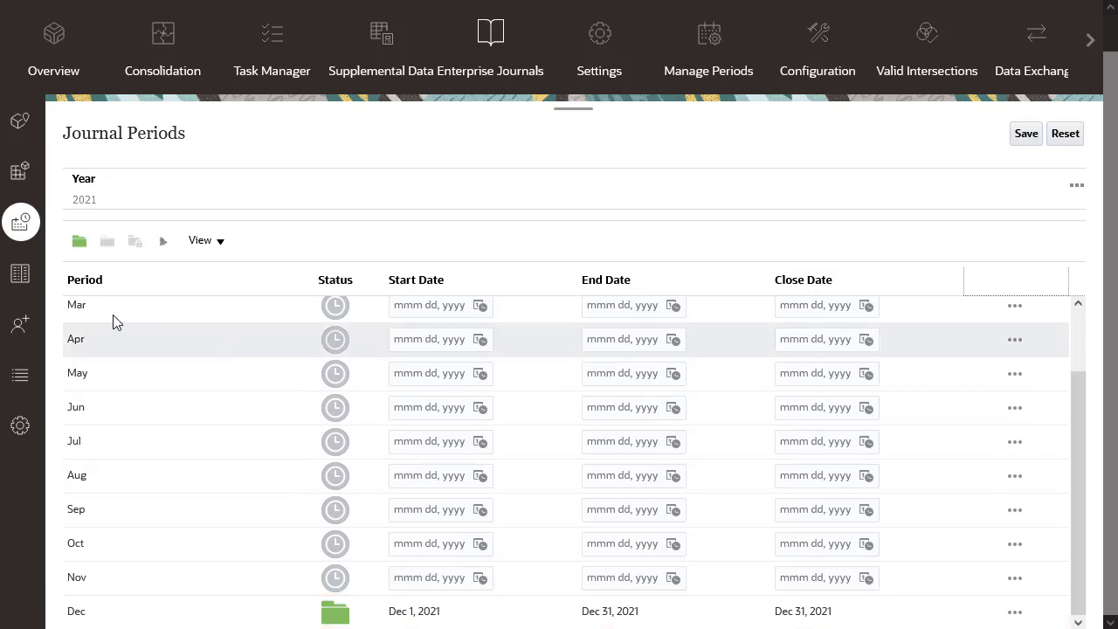
click(28, 288)
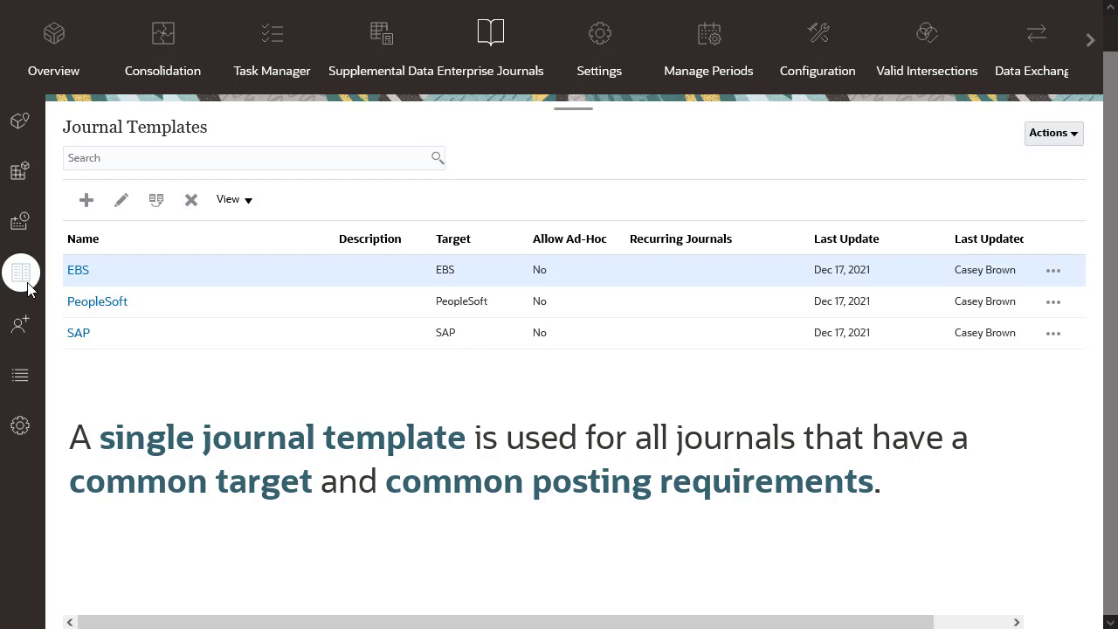
Start a journal template named and described 'Cloud Financials', targeting Cloud Financials with ad-hoc journals allowed.
click(87, 202)
click(233, 145)
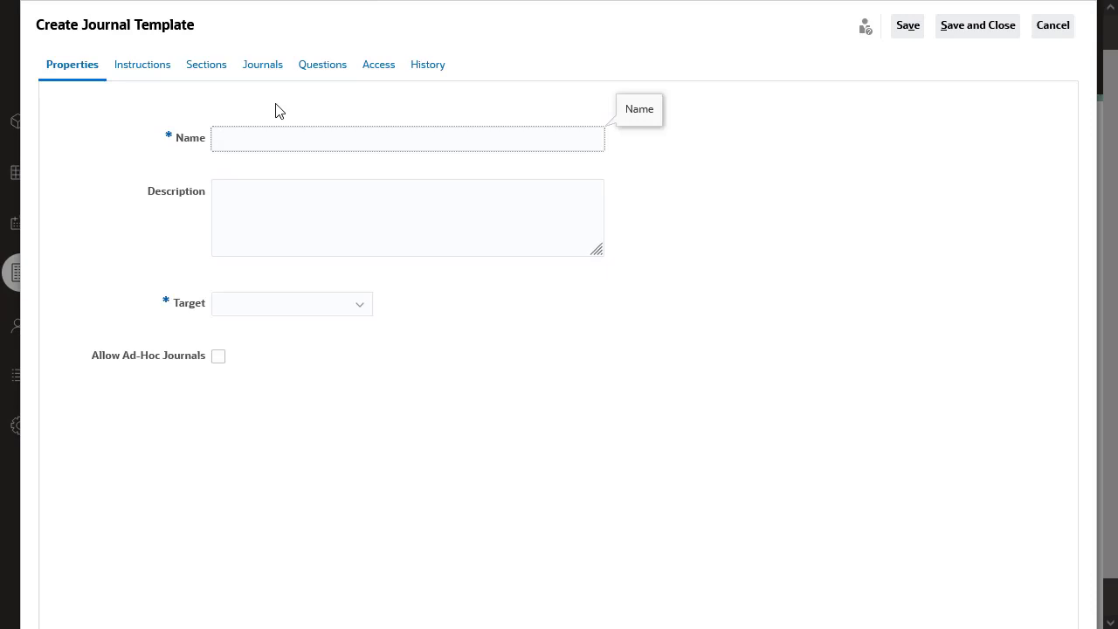
text(Cloud Financials)
click(236, 204)
text(Cloud Financials)
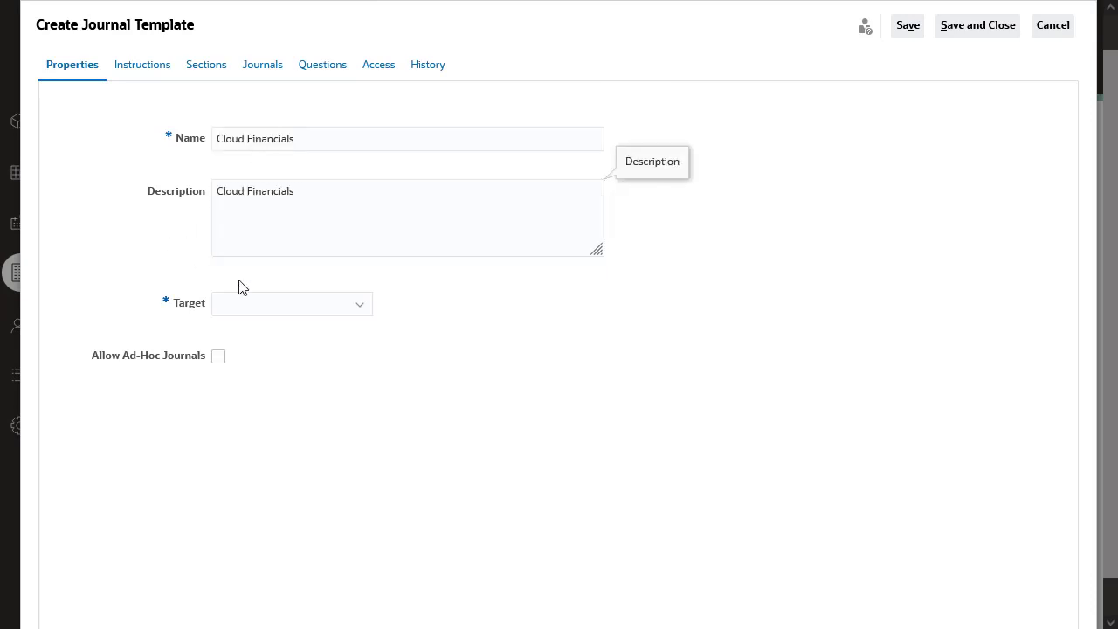
click(358, 306)
click(357, 353)
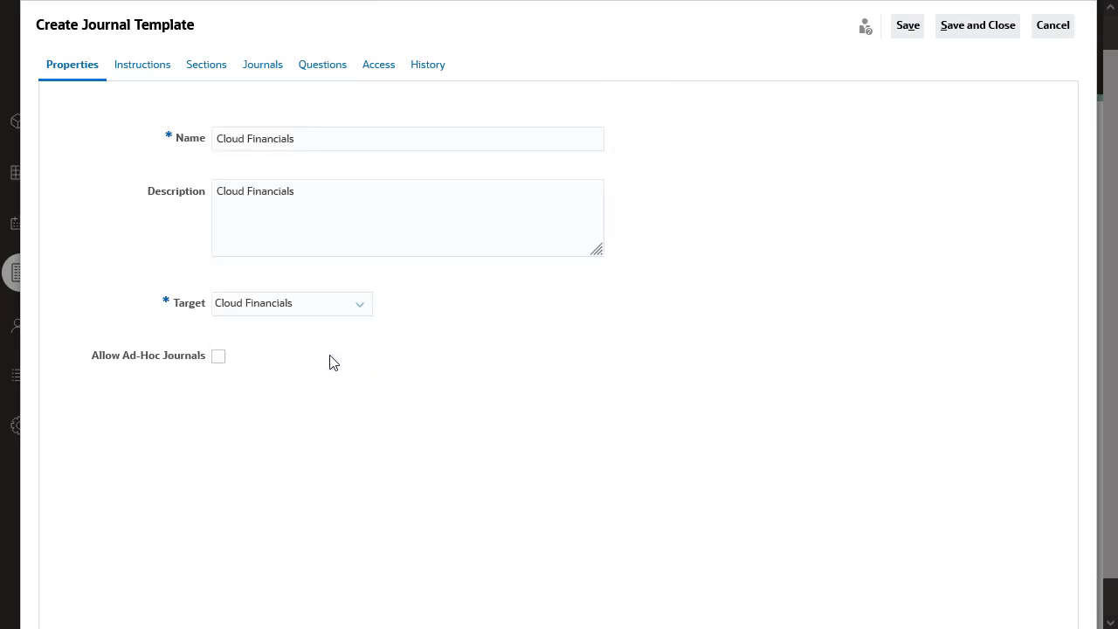
click(217, 362)
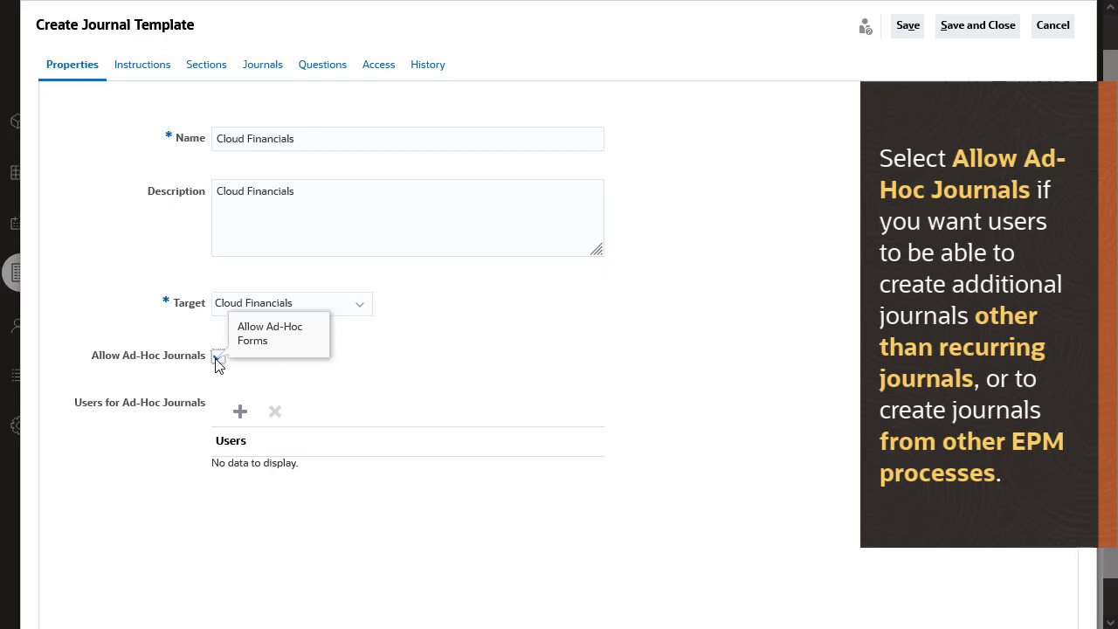
Select one user permitted to create ad-hoc journals from this template.
click(240, 411)
click(436, 130)
click(470, 177)
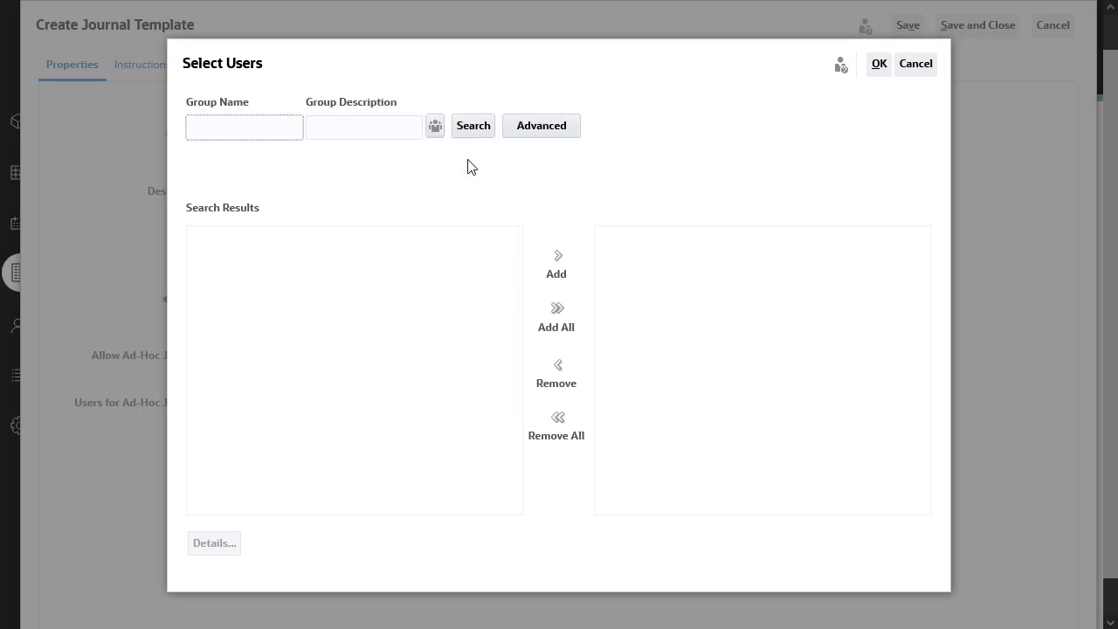
click(464, 129)
click(435, 130)
click(461, 154)
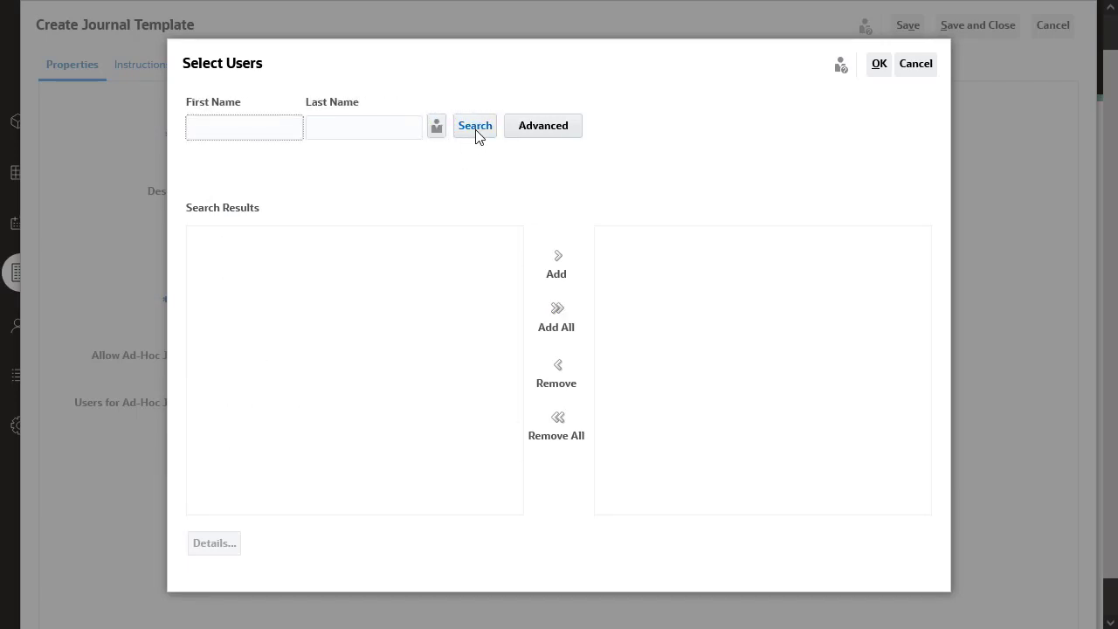
click(474, 125)
click(198, 244)
click(556, 259)
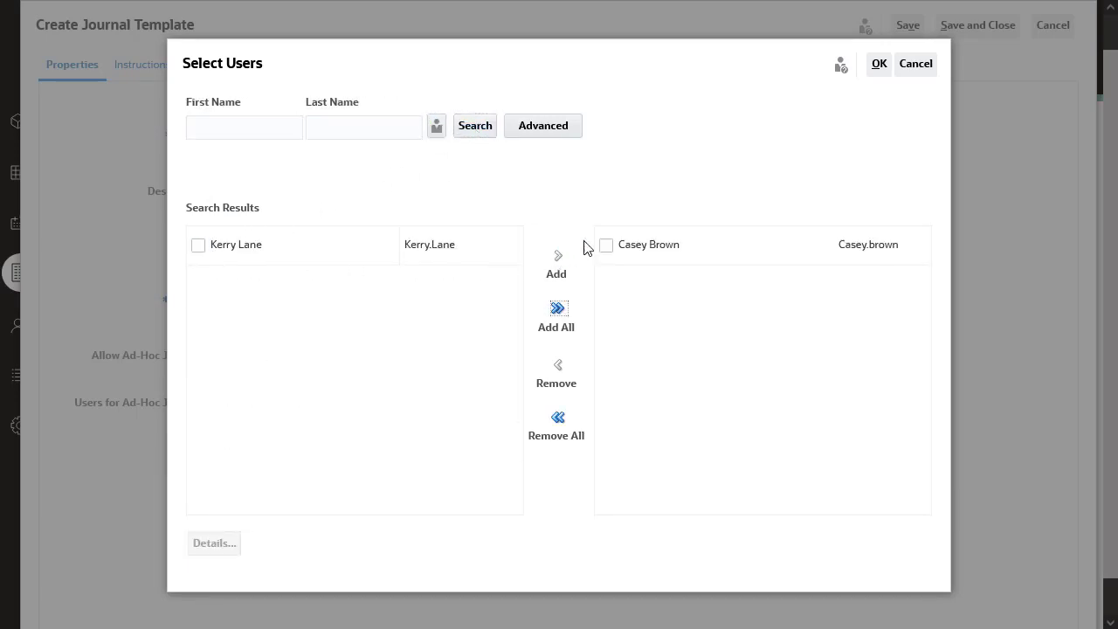
click(878, 66)
Add the instruction 'Vision Corp journal policy is attached for reference.'.
click(154, 70)
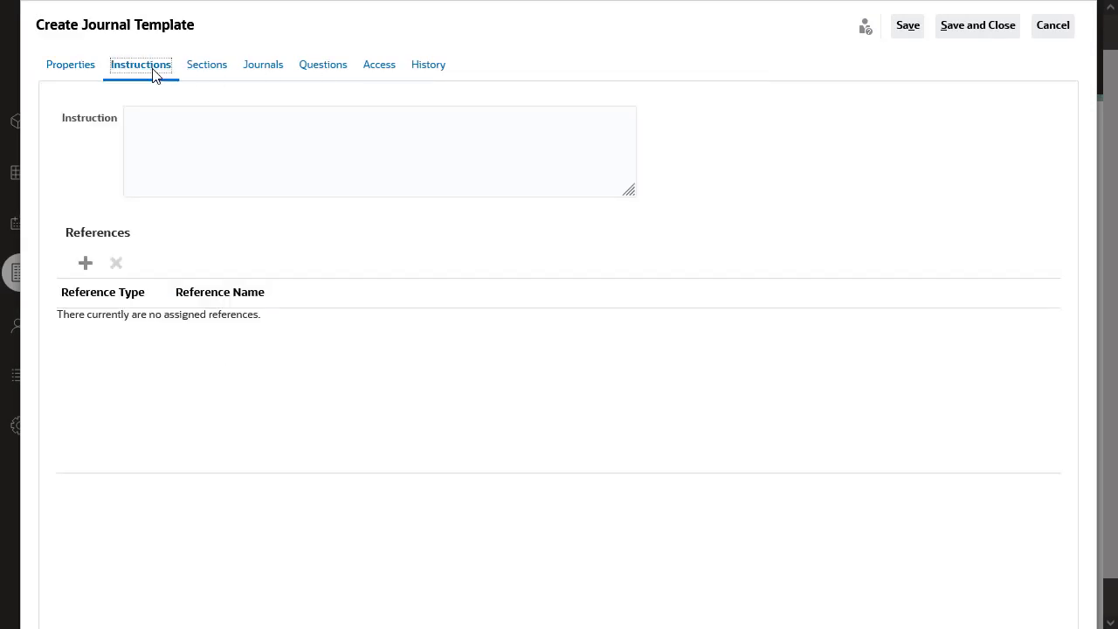
click(151, 122)
text(Vision Corp)
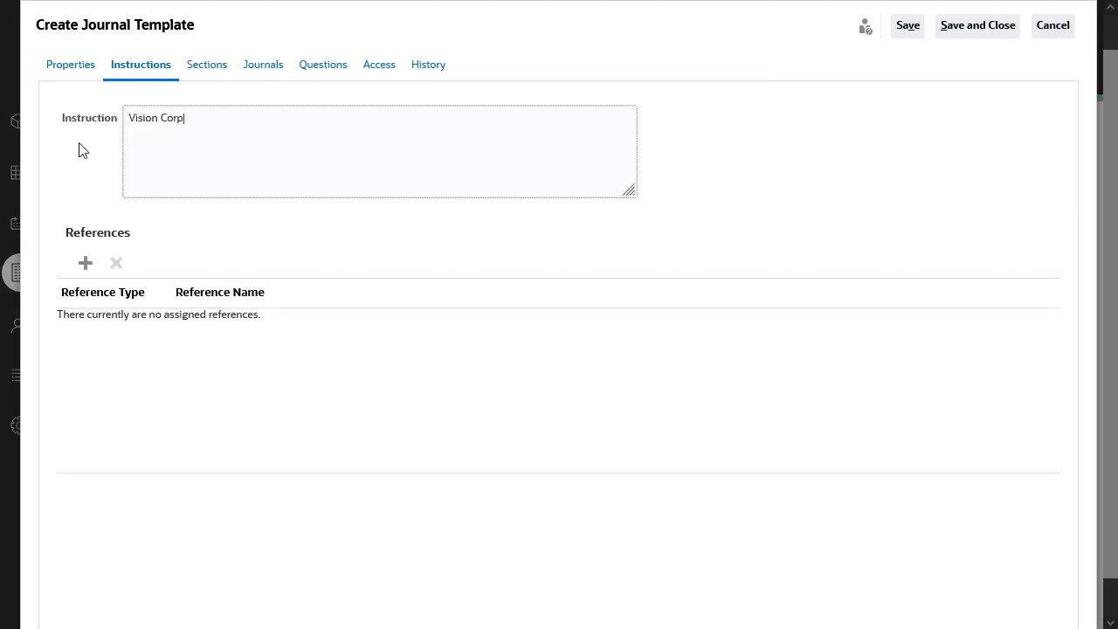
text( journal policy is attached for referen)
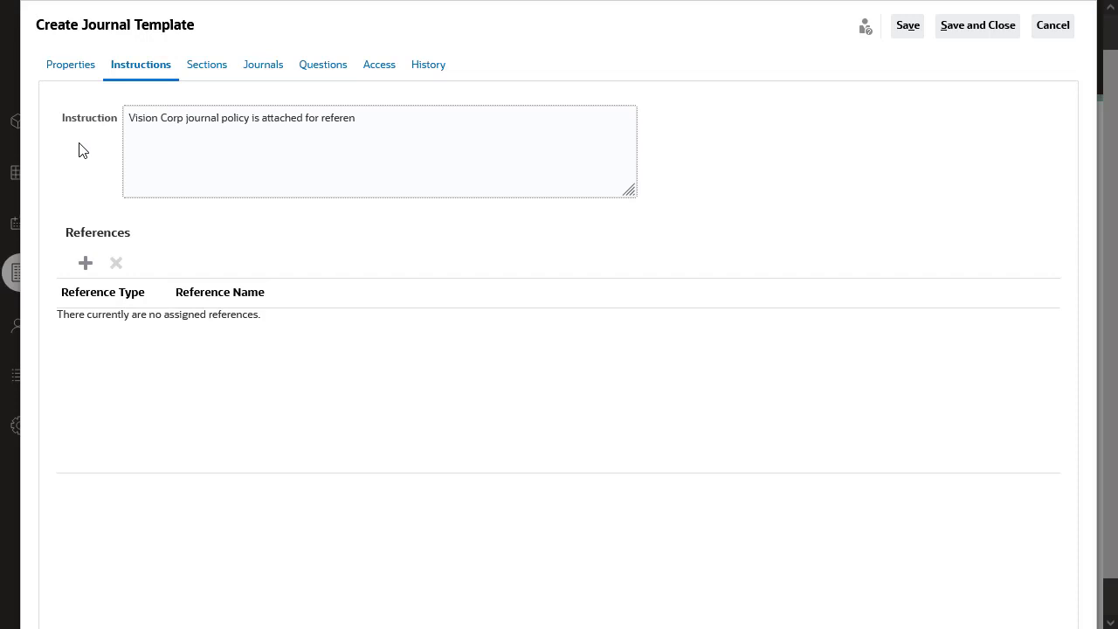
text(ce.)
Attach Vision Corp Journal Policy.docx as a reference and show the template's sections.
click(86, 265)
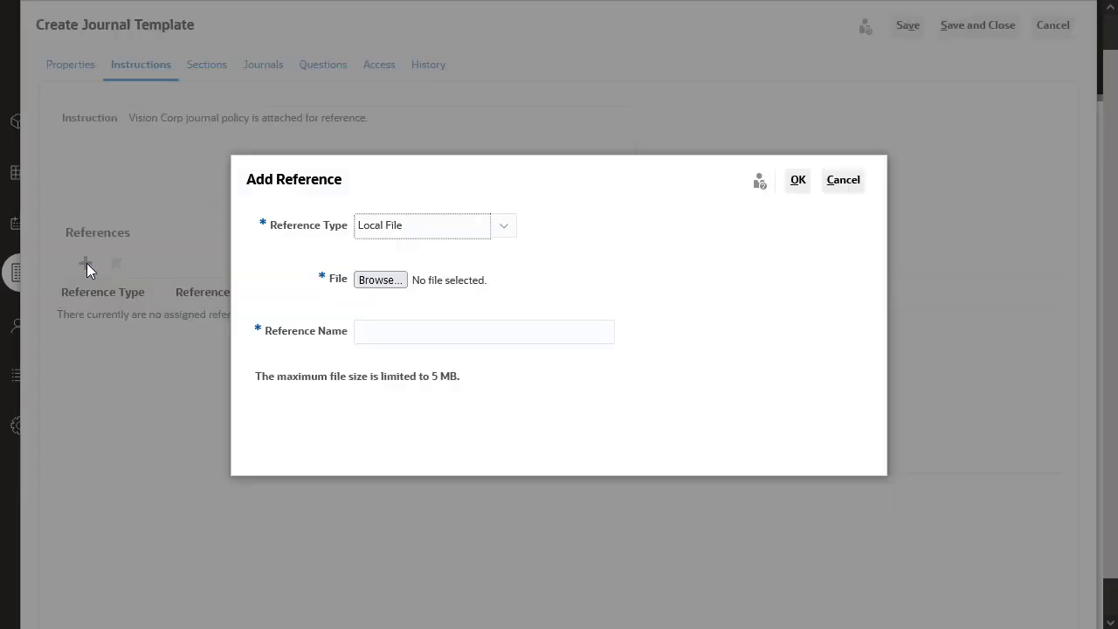
click(378, 280)
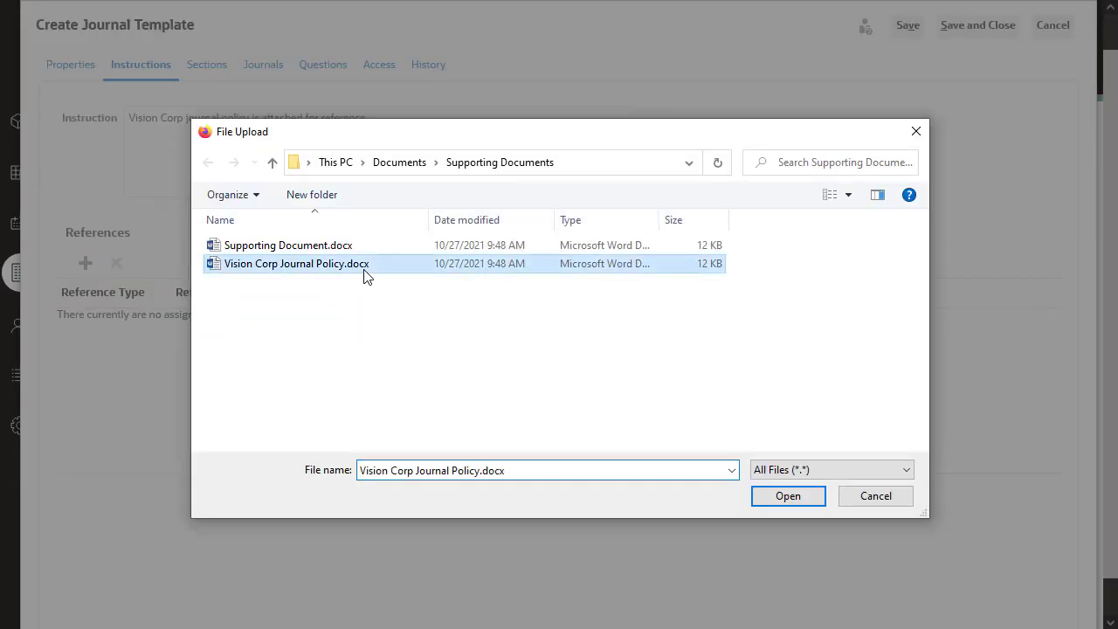
click(786, 493)
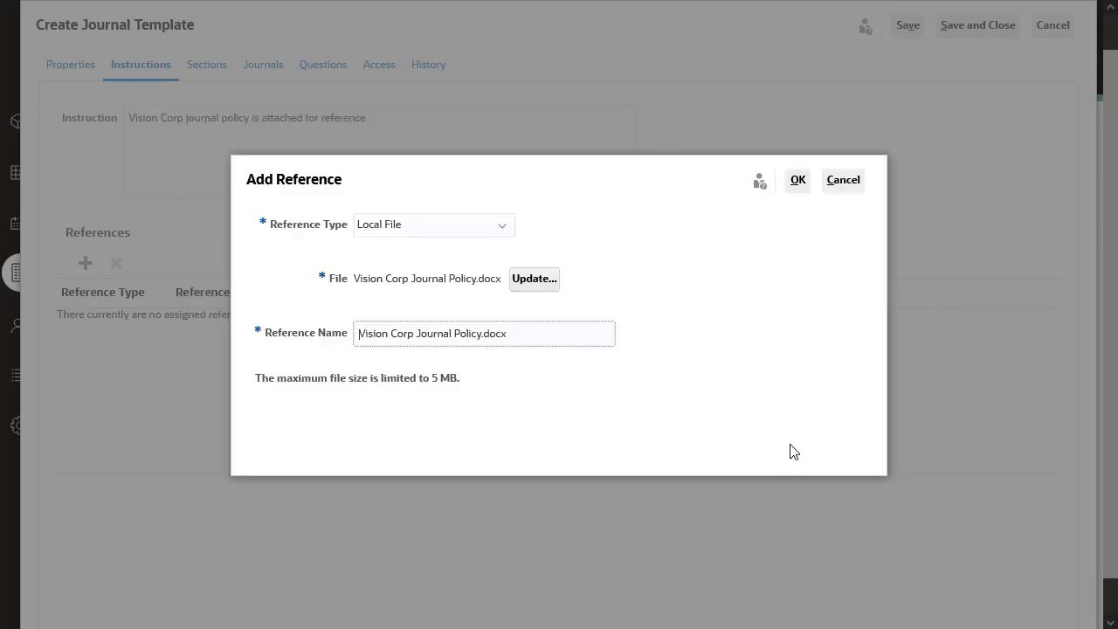
click(798, 181)
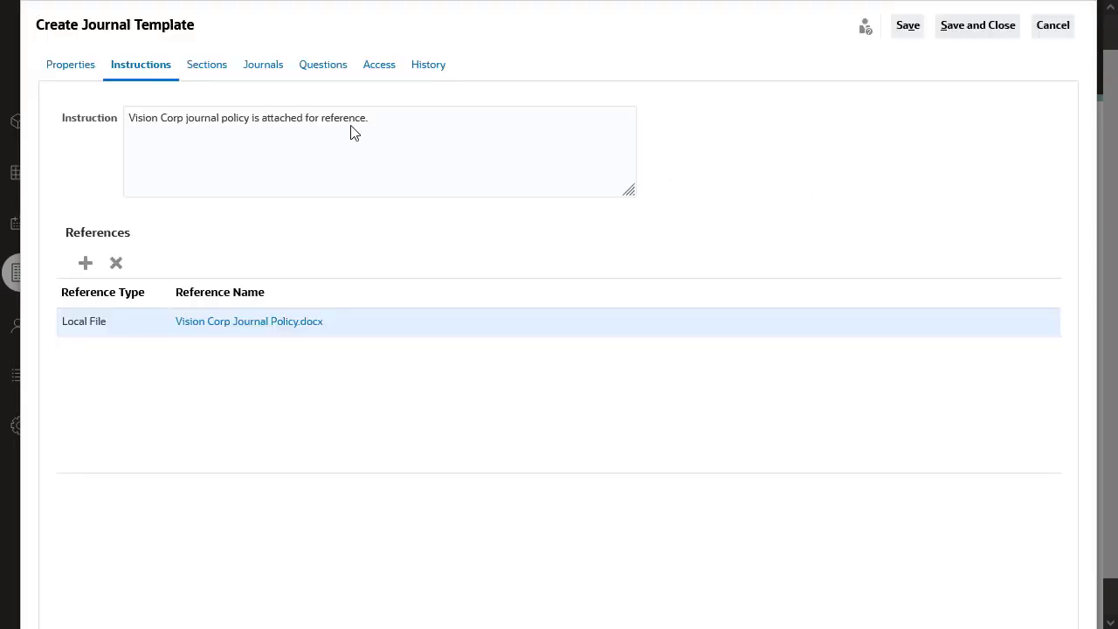
click(213, 73)
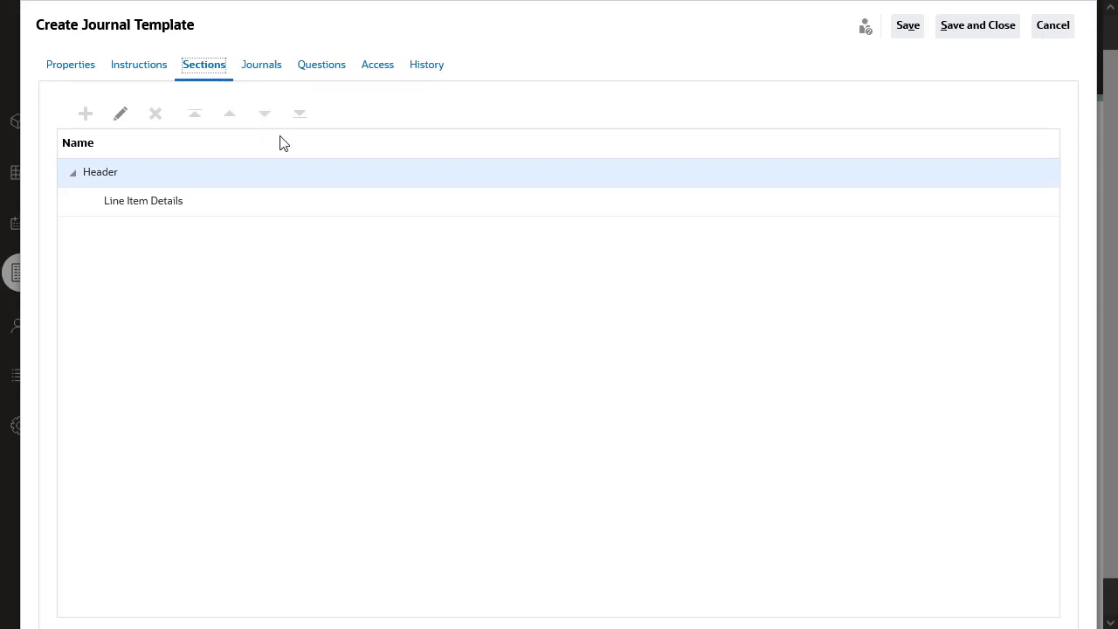
In the Header section columns, inspect Journal Name and keep Journal ID attribute members Generated.
double_click(305, 172)
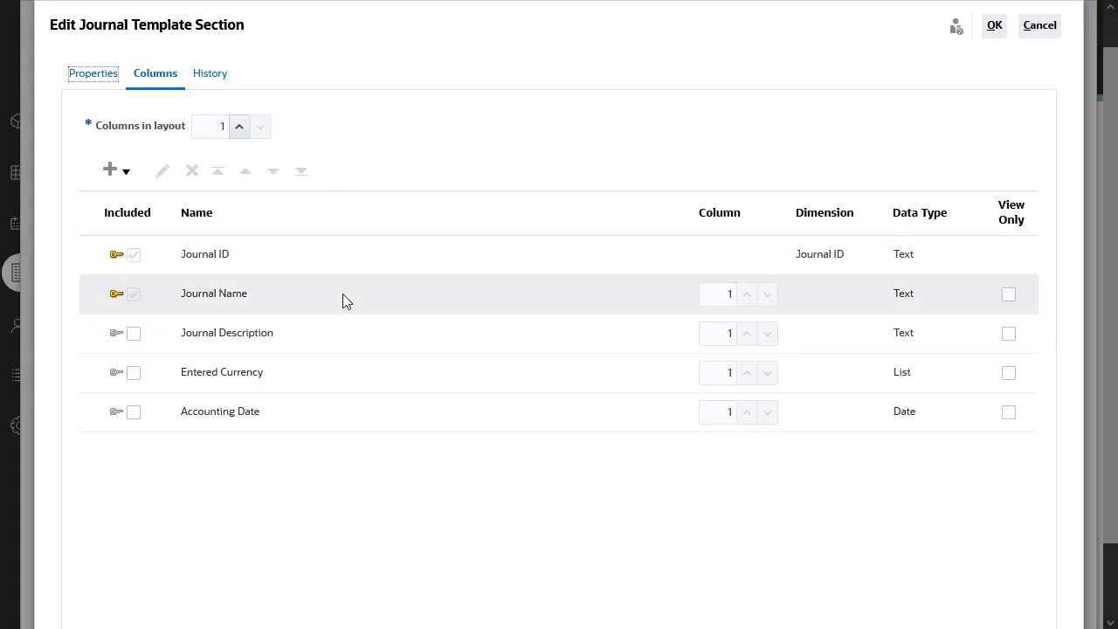
double_click(342, 294)
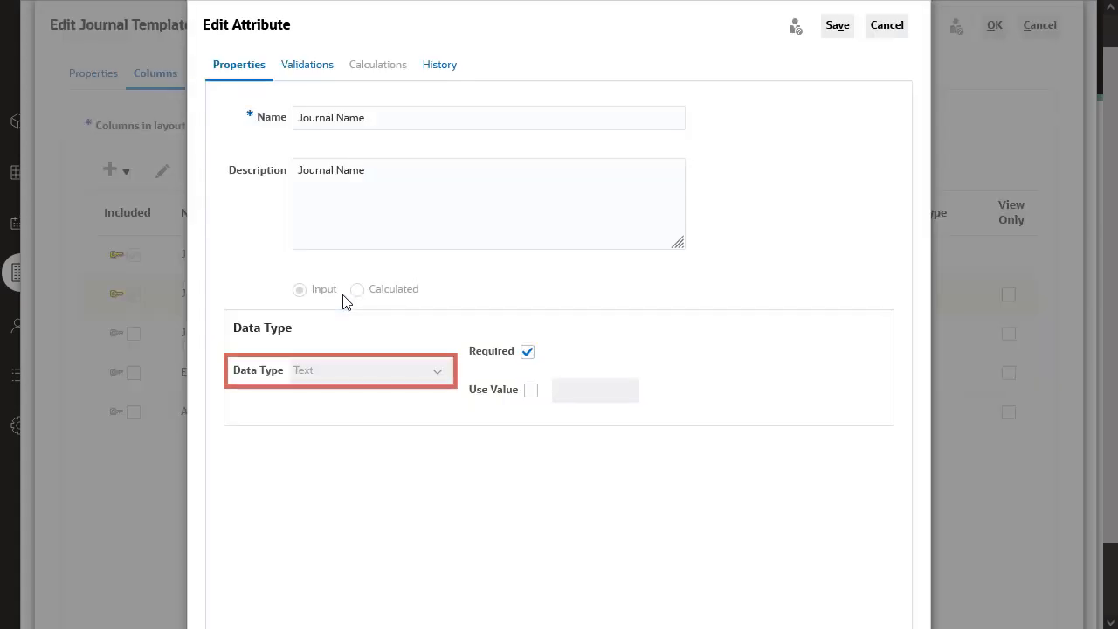
click(837, 26)
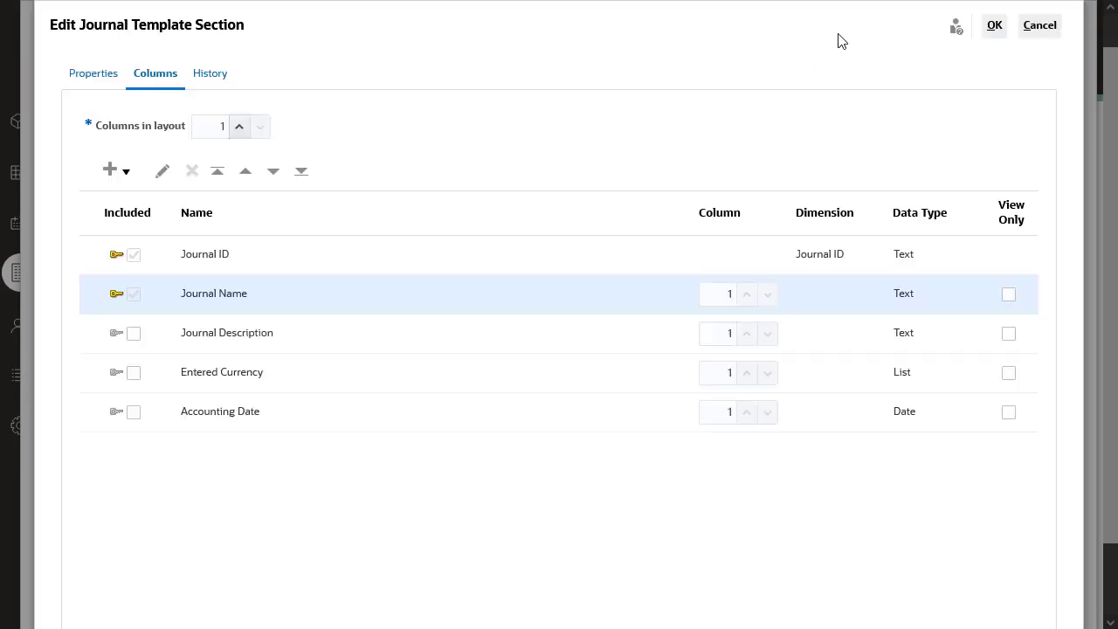
click(353, 261)
double_click(354, 262)
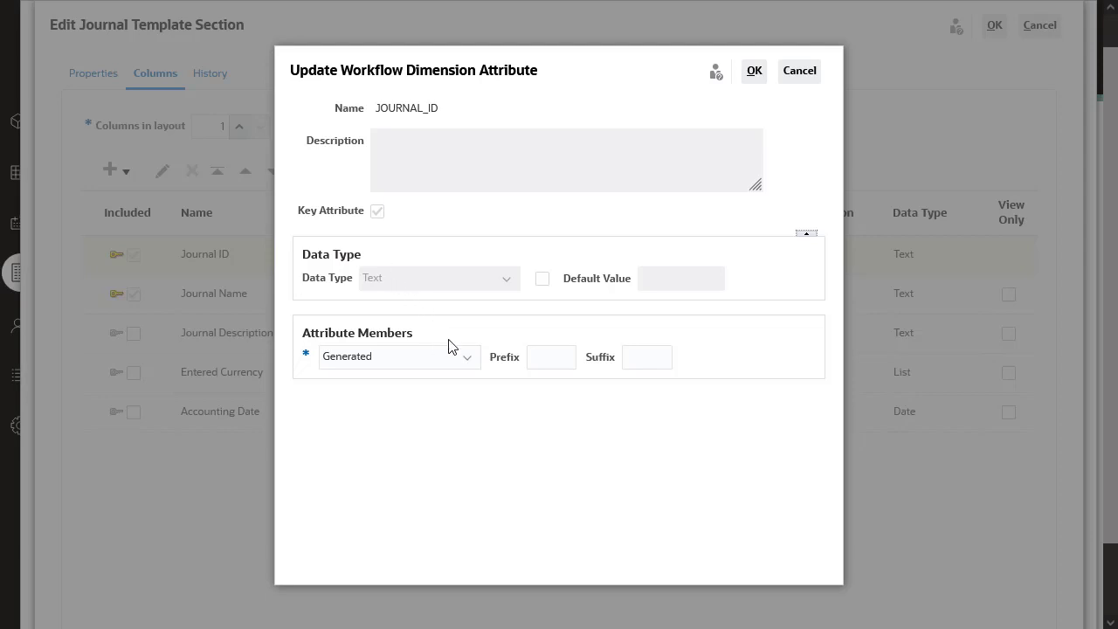
click(466, 359)
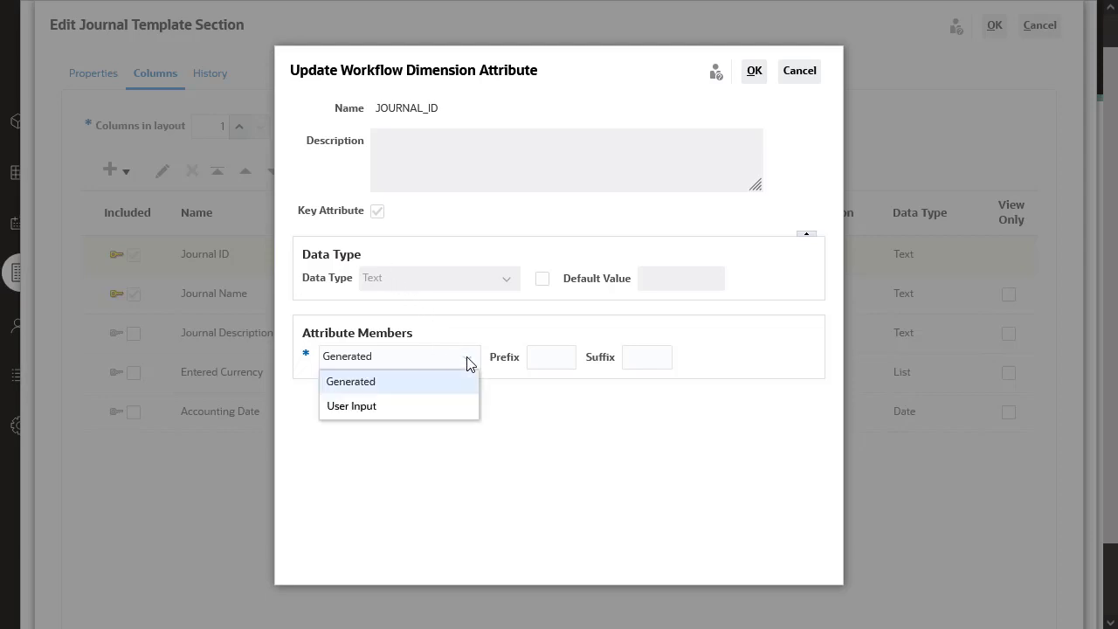
click(430, 381)
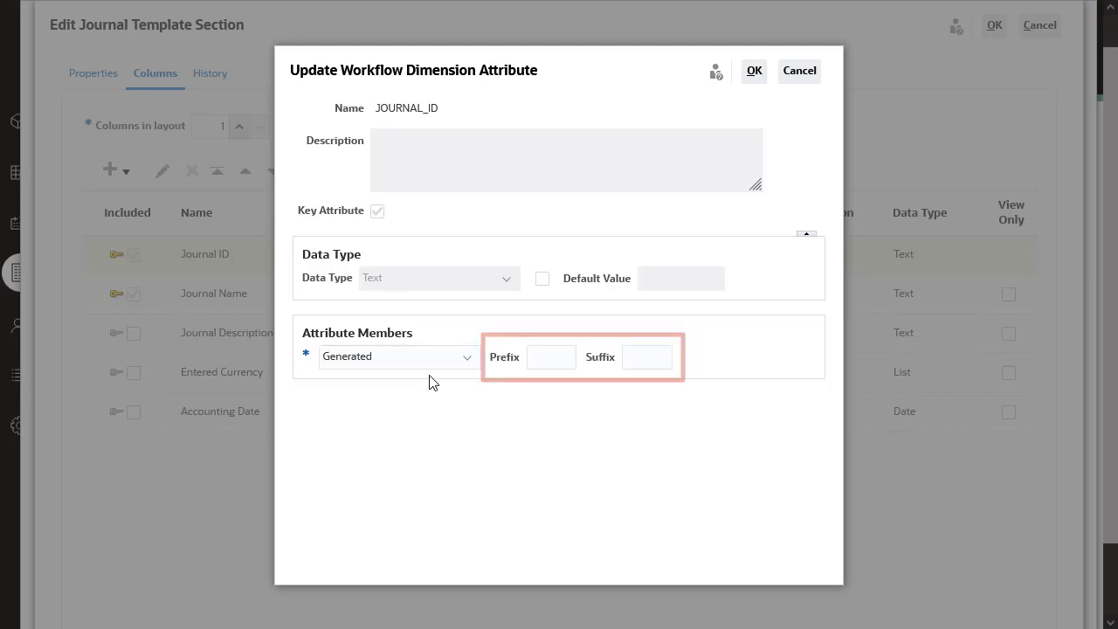
Set the header layout to 1 column and include Journal Description, Entered Currency and Accounting Date.
click(753, 70)
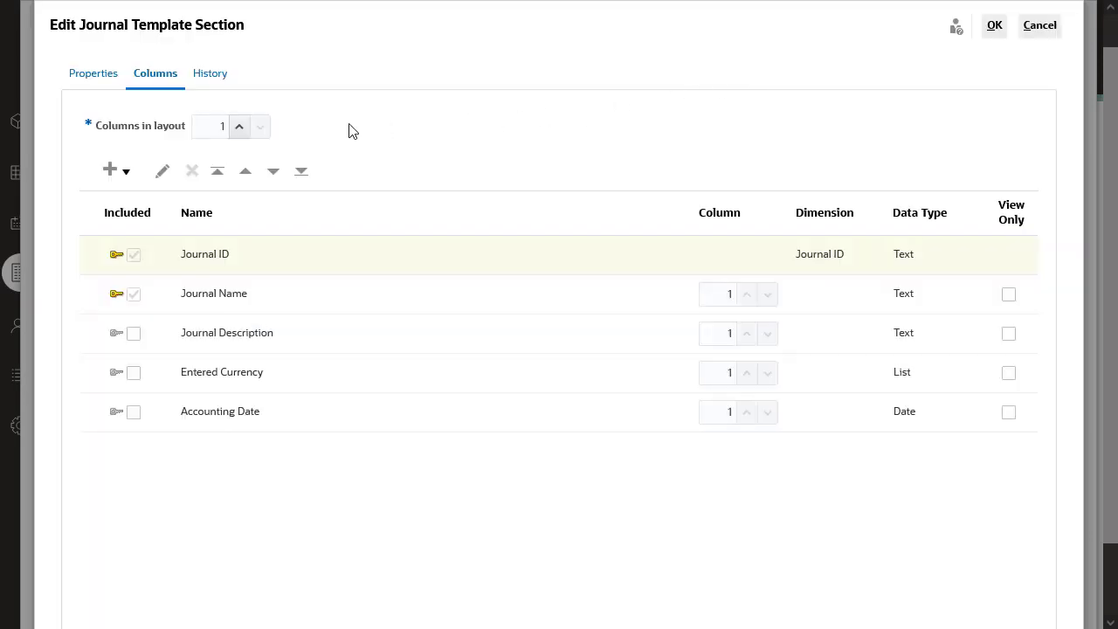
click(238, 126)
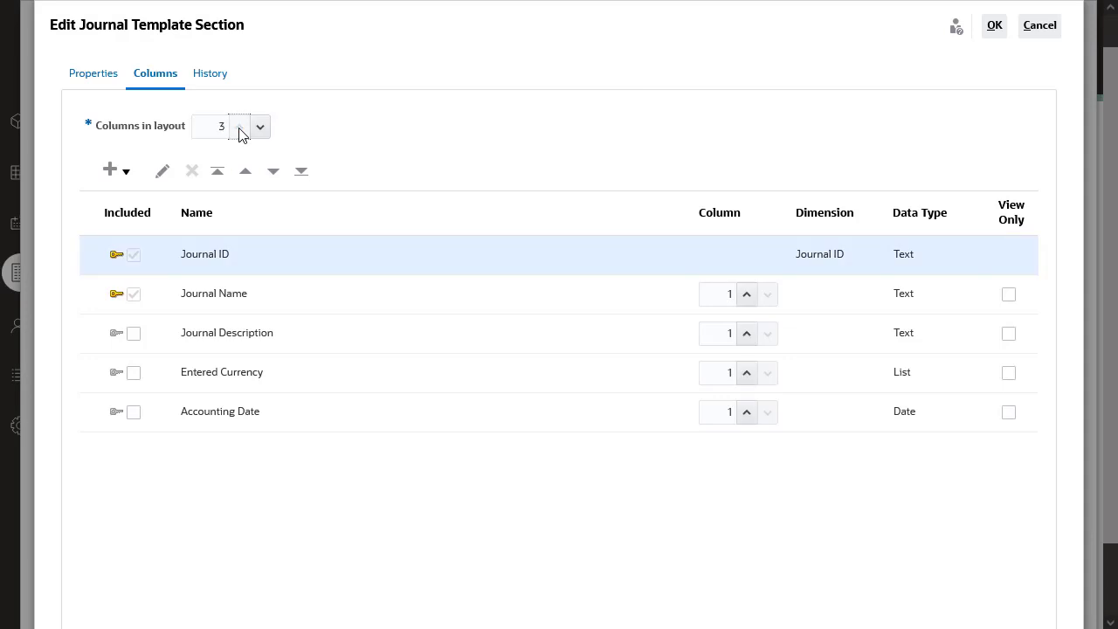
click(260, 128)
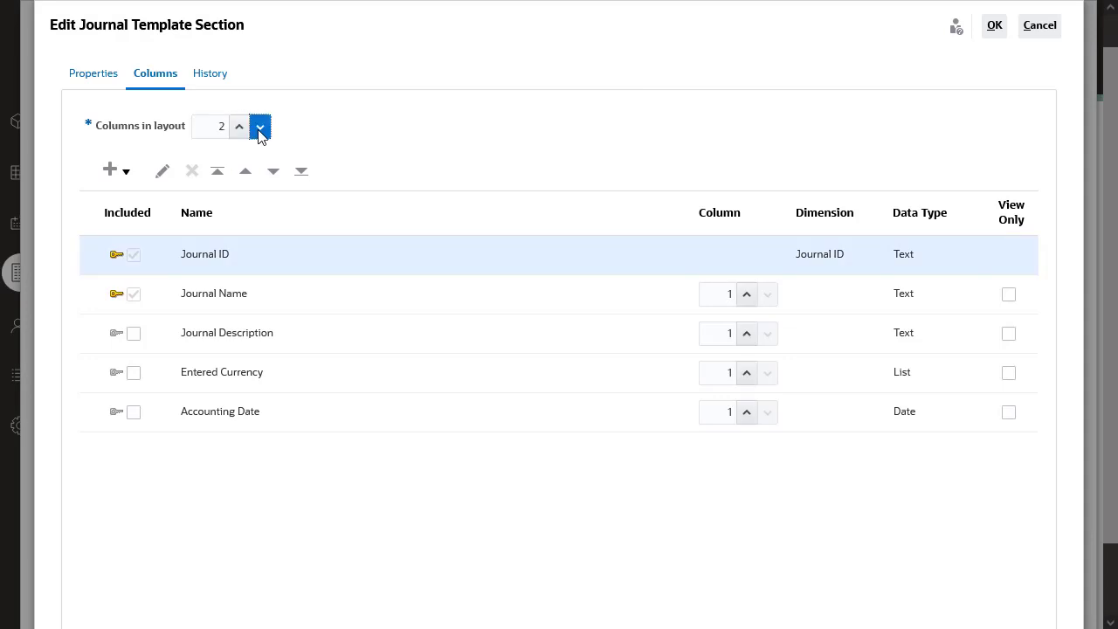
click(259, 129)
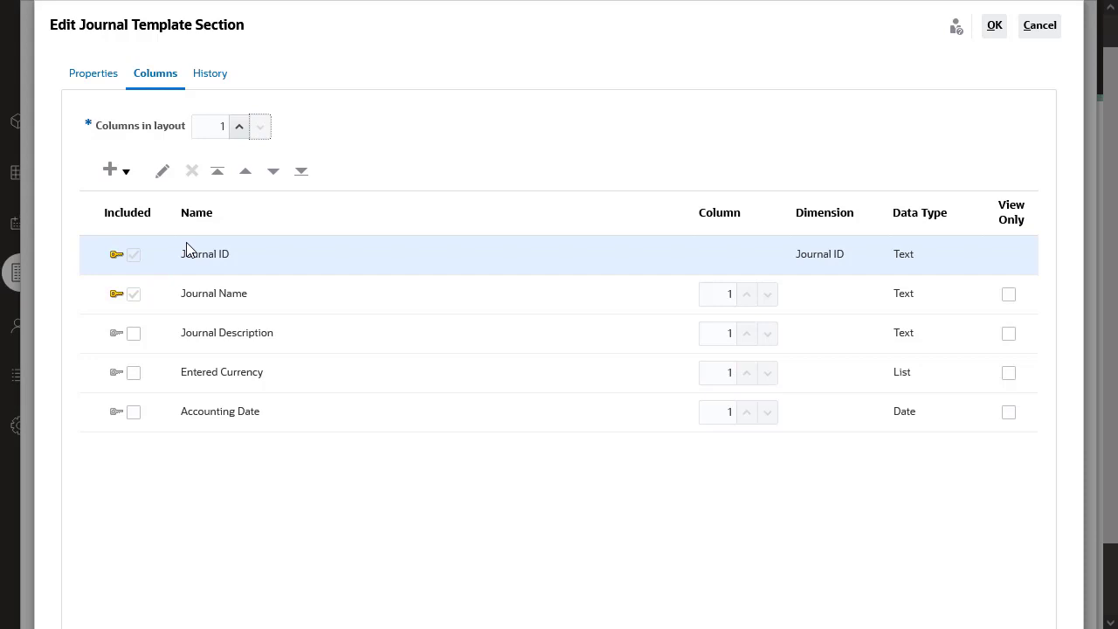
click(134, 333)
click(134, 373)
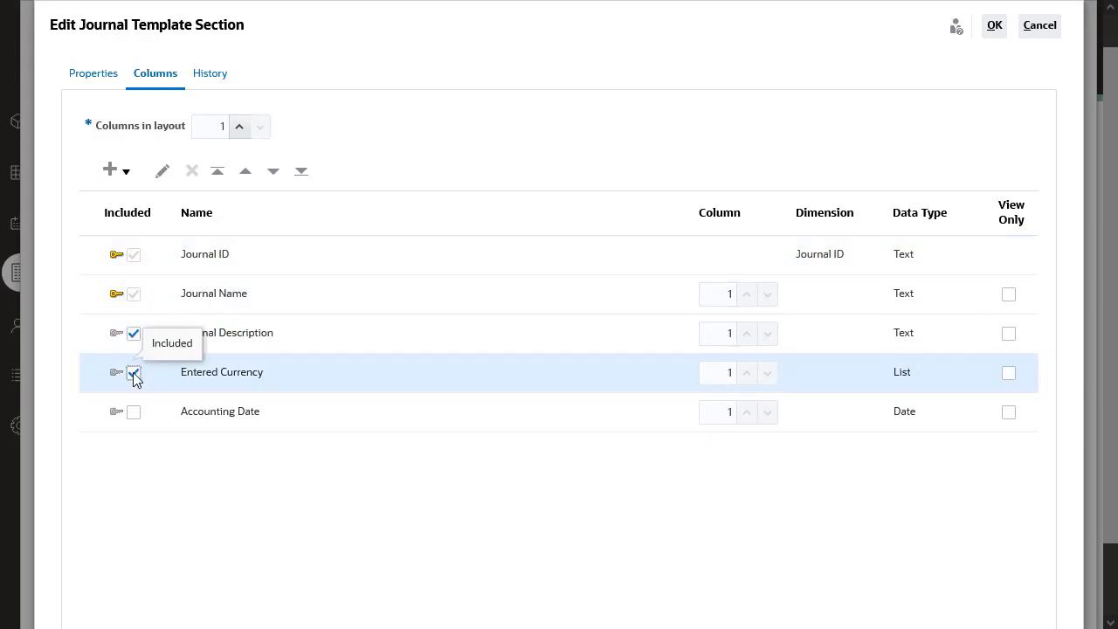
click(134, 411)
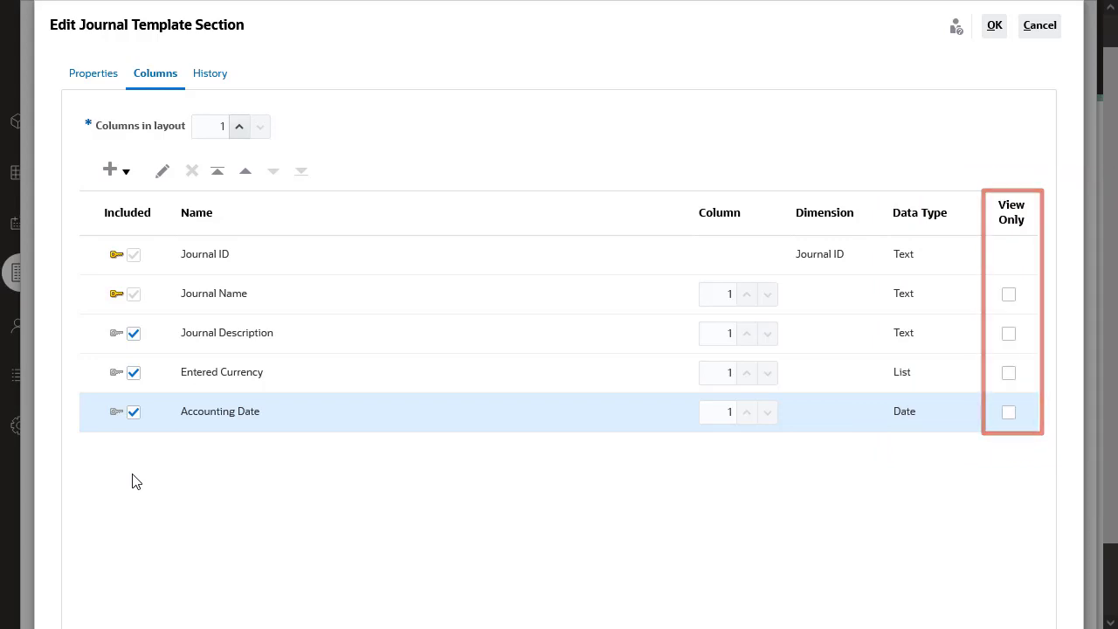
Review the add-attribute options and change history, then save the header section.
click(128, 174)
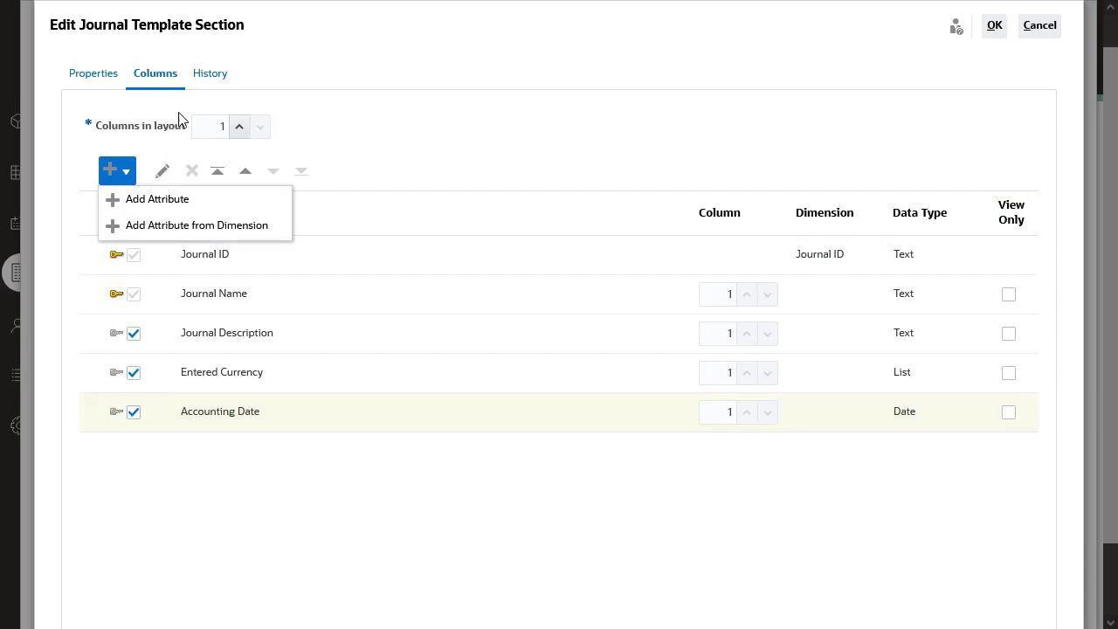
click(210, 77)
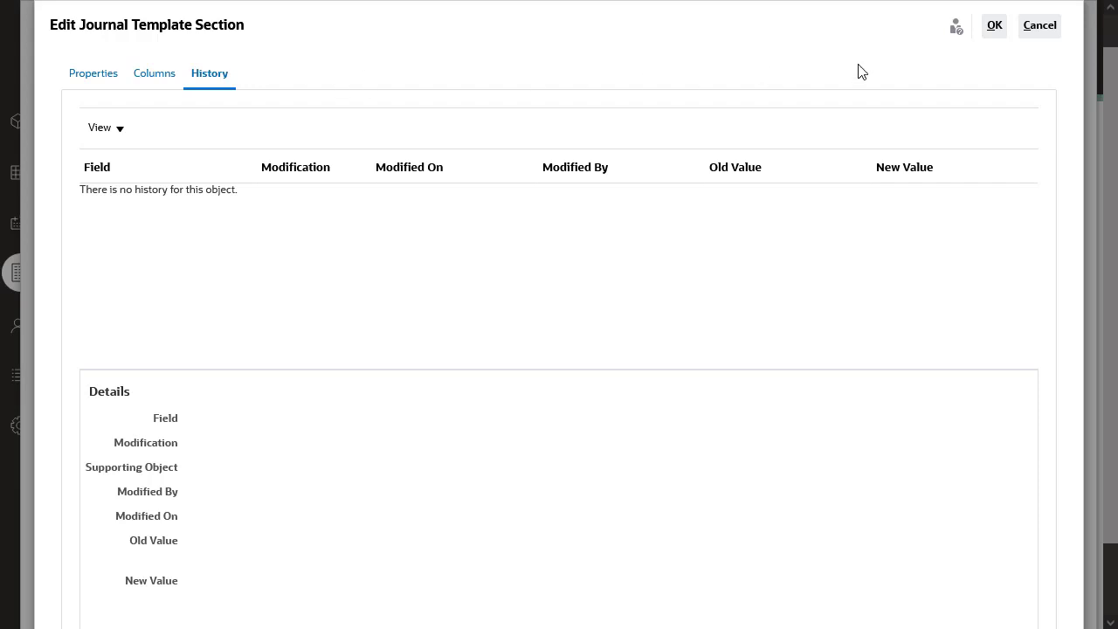
click(994, 29)
In Line Item Details mapping, map Effective Date to Accounting Date and Currency Code to Entered Currency.
double_click(394, 201)
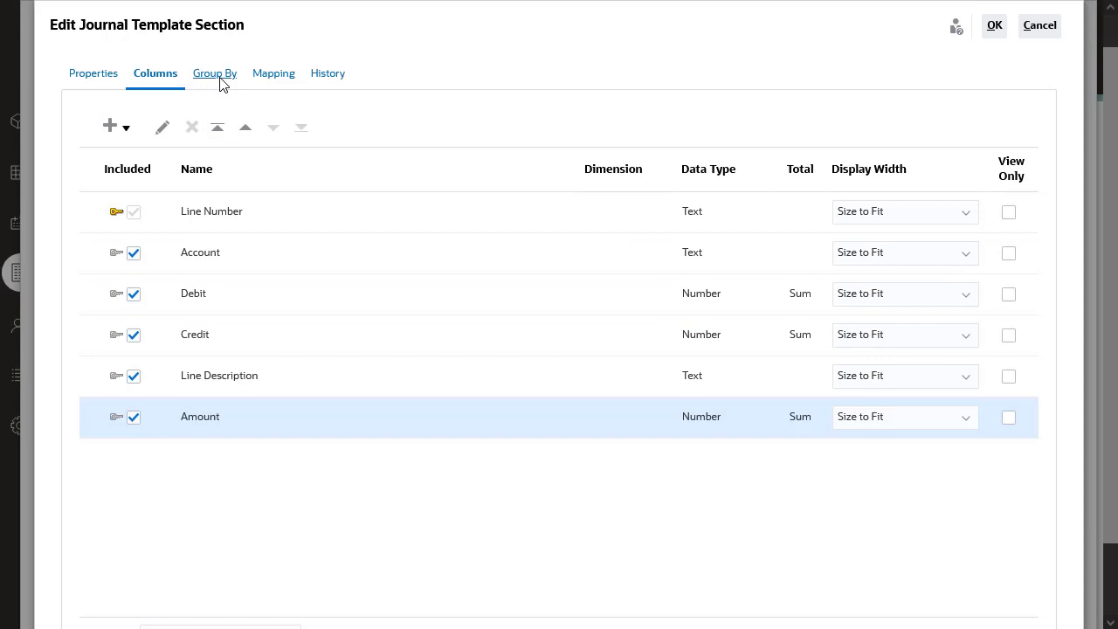
click(218, 77)
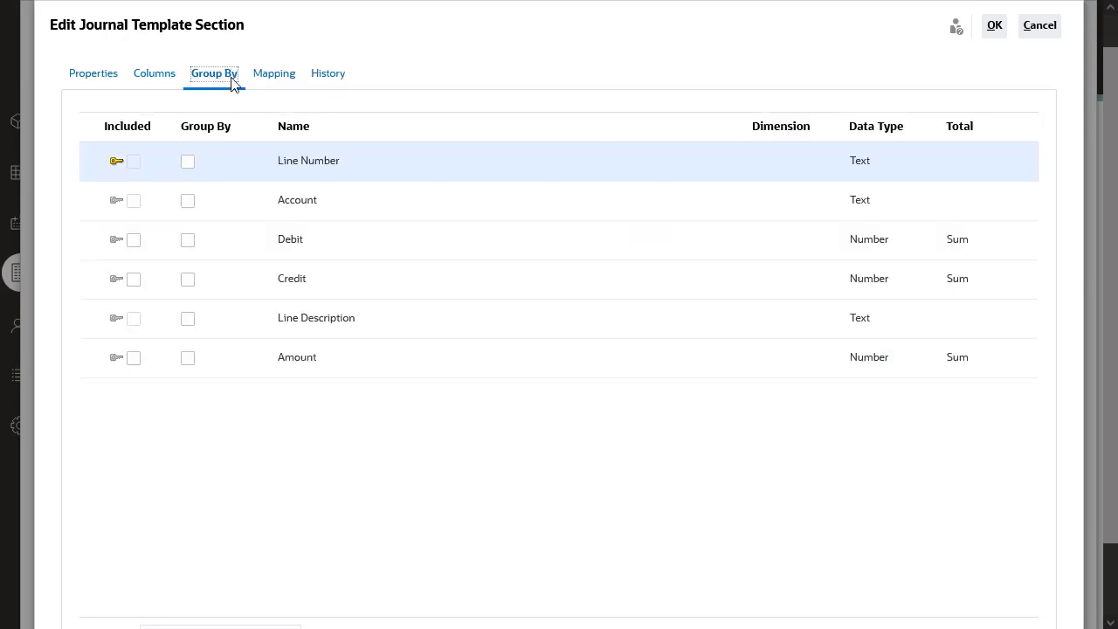
click(274, 77)
click(1007, 250)
click(892, 370)
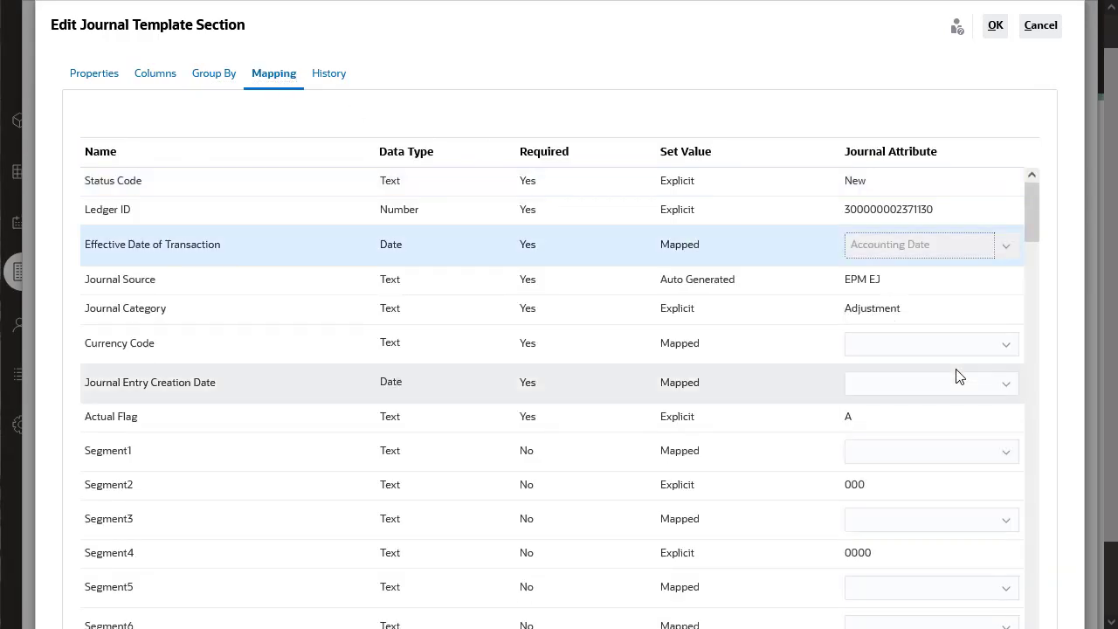
click(1005, 343)
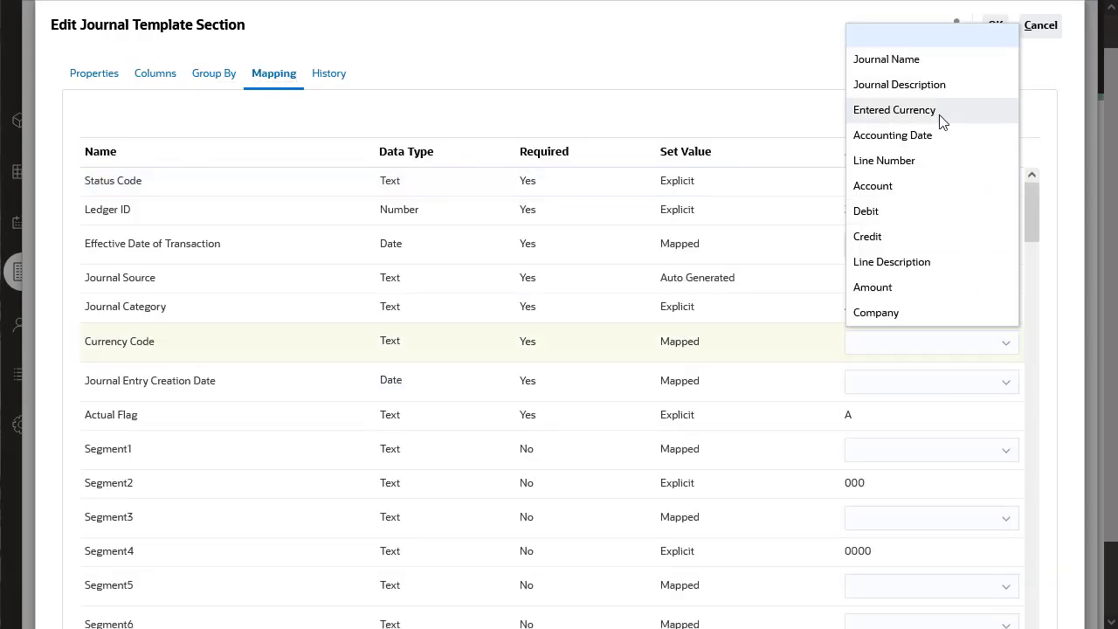
click(941, 115)
Map Journal Entry Creation Date to Accounting Date, Segment1 to Company, Segment3 to Account, and save.
click(1005, 386)
click(931, 175)
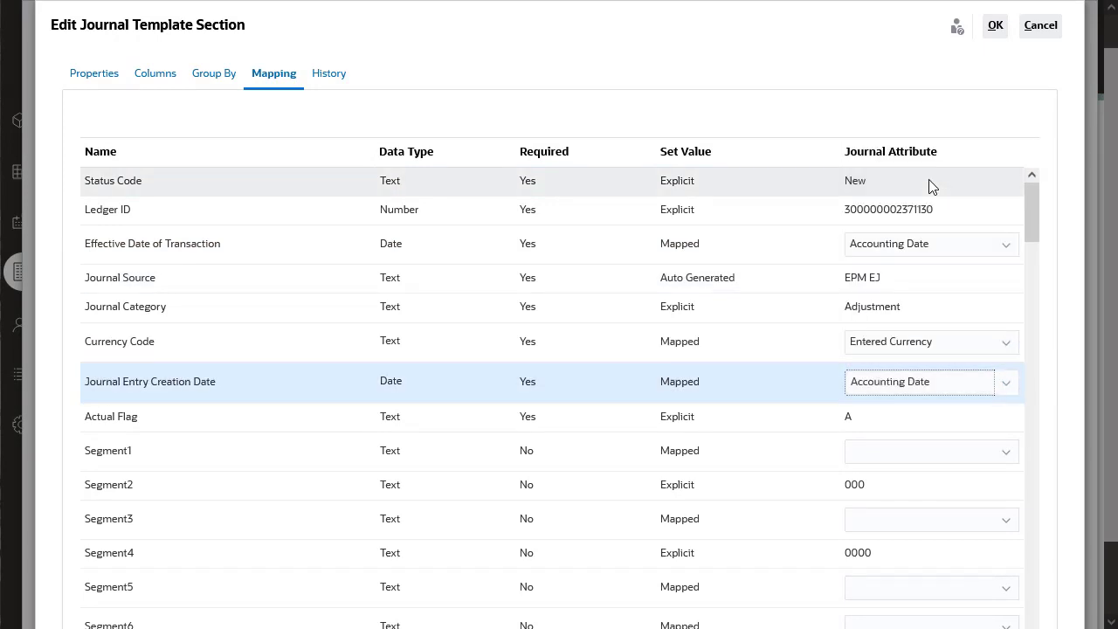
click(1002, 451)
click(971, 421)
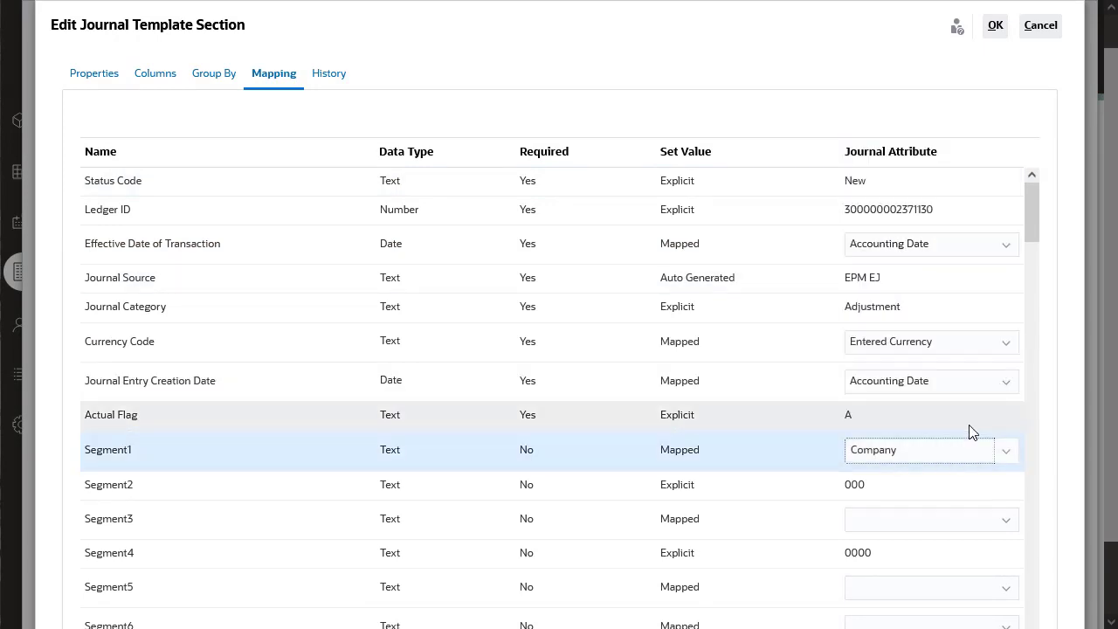
click(1005, 519)
click(959, 363)
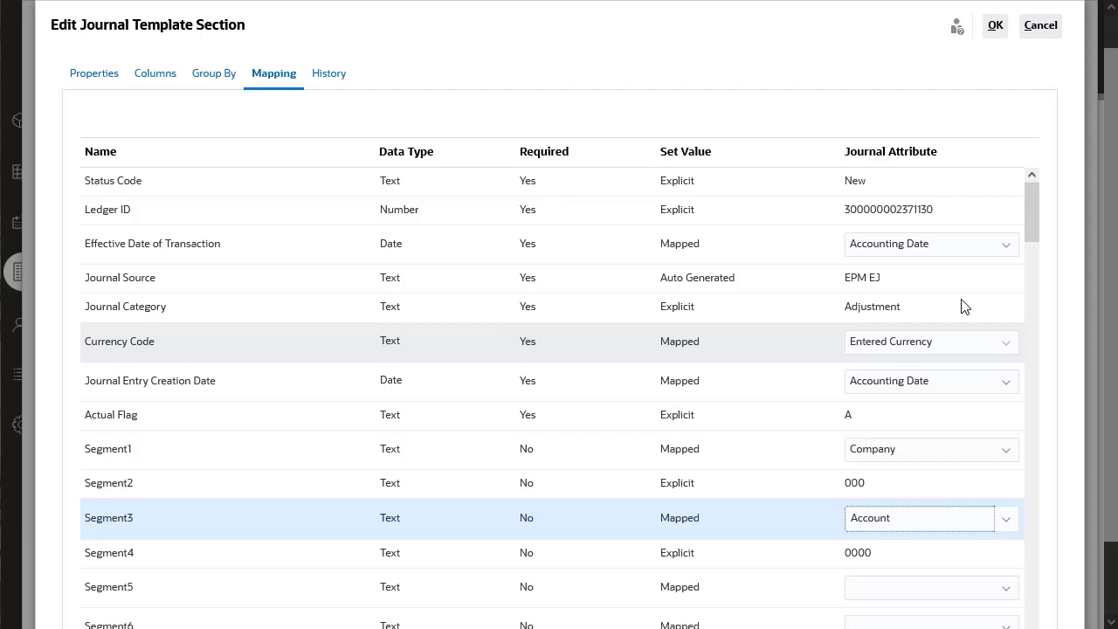
click(994, 25)
click(260, 65)
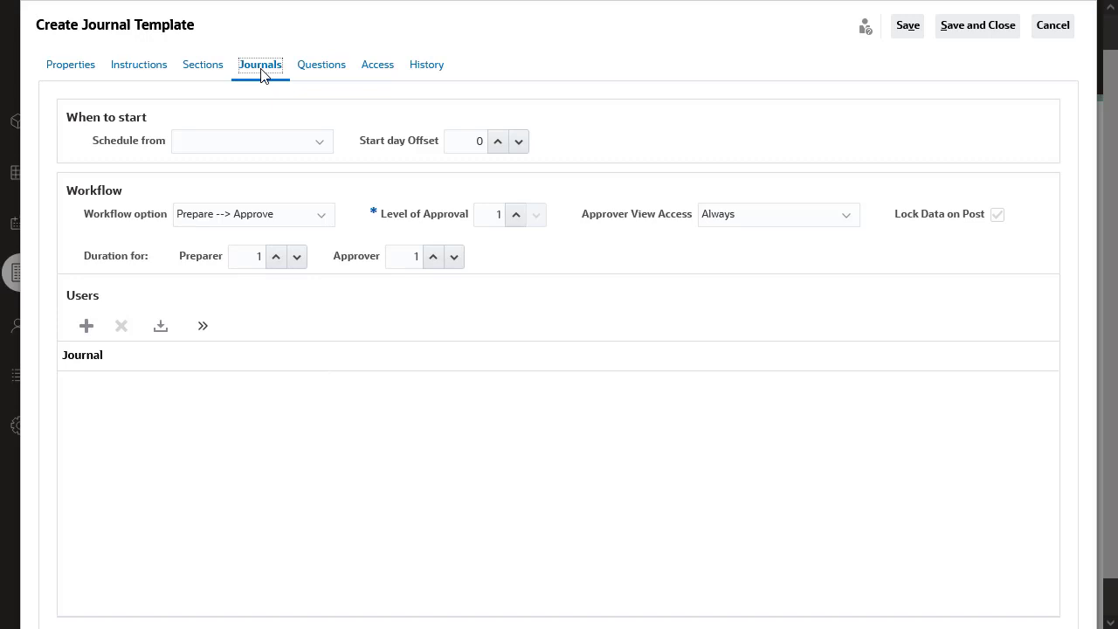
Schedule the journal from Close Date with a -30 day offset and 30-day preparer duration.
click(317, 142)
click(222, 218)
click(480, 142)
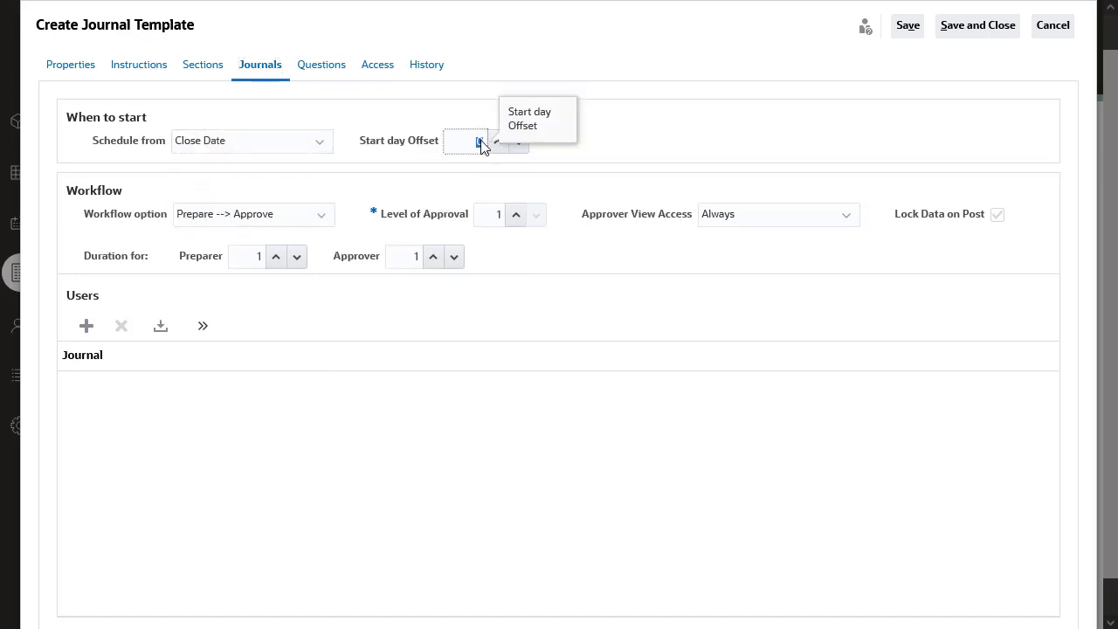
text(-30)
click(255, 258)
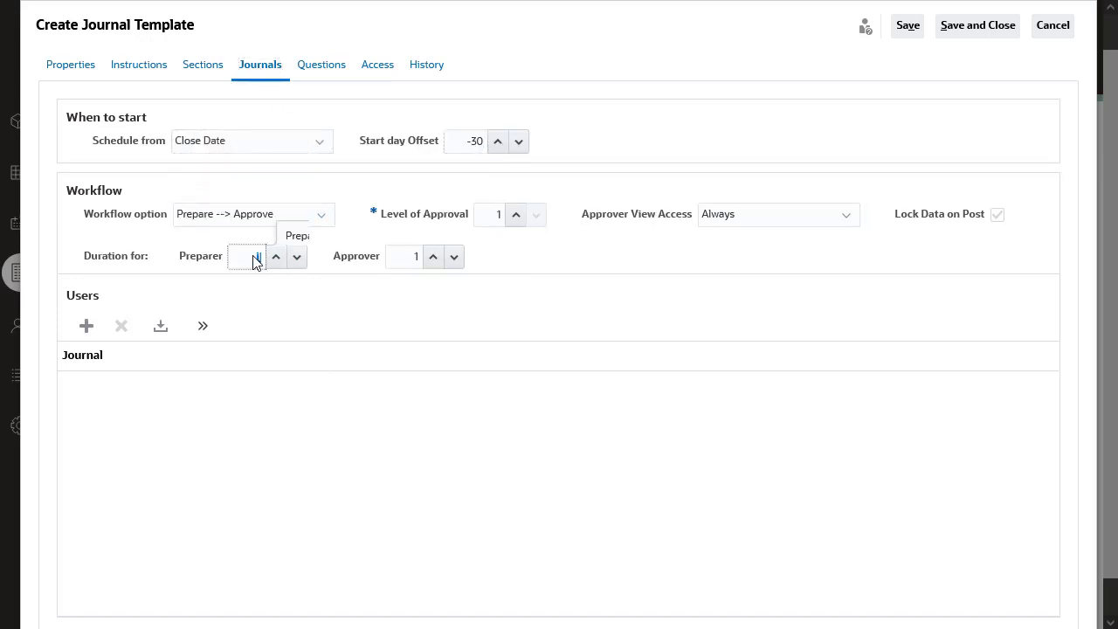
text(30)
Add a journal user row and assign its Preparer and Approver 1 from the user search.
click(86, 326)
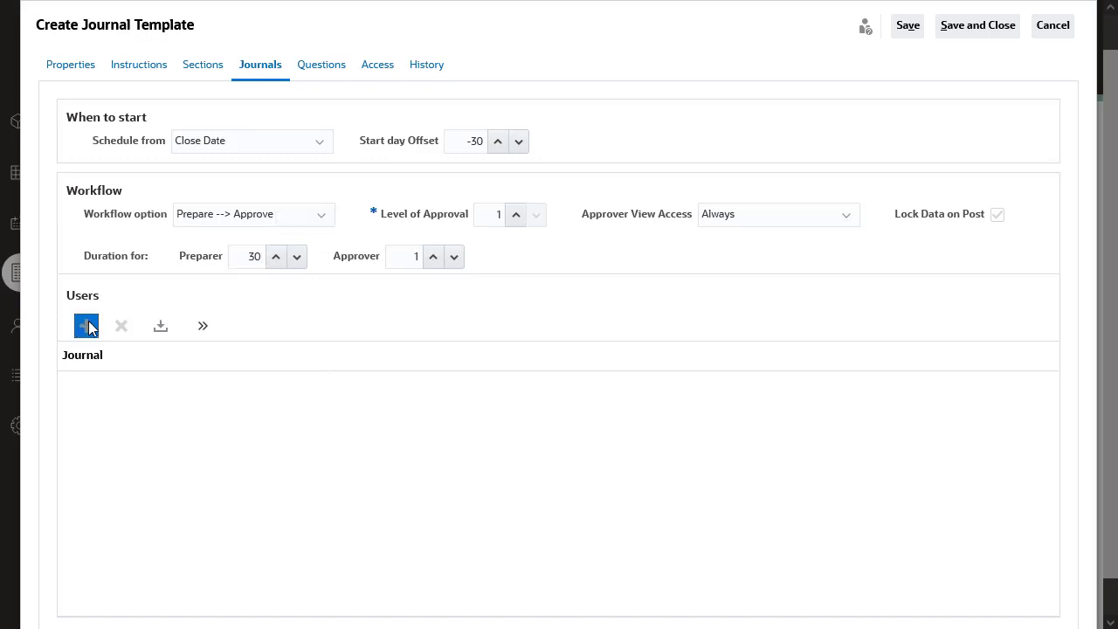
click(537, 404)
click(638, 126)
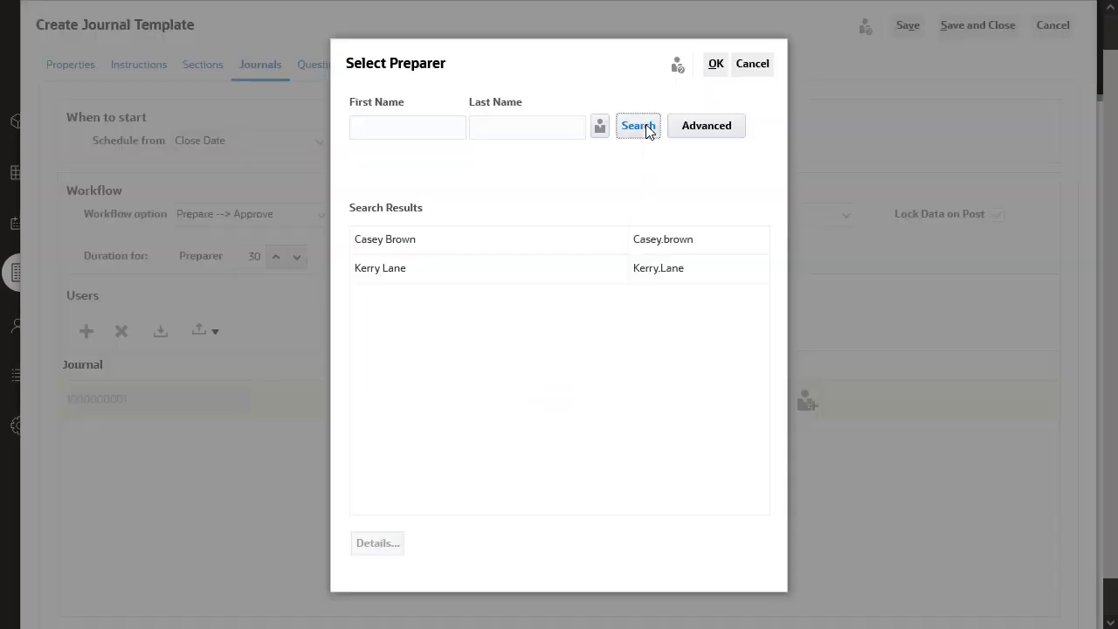
click(524, 245)
click(715, 63)
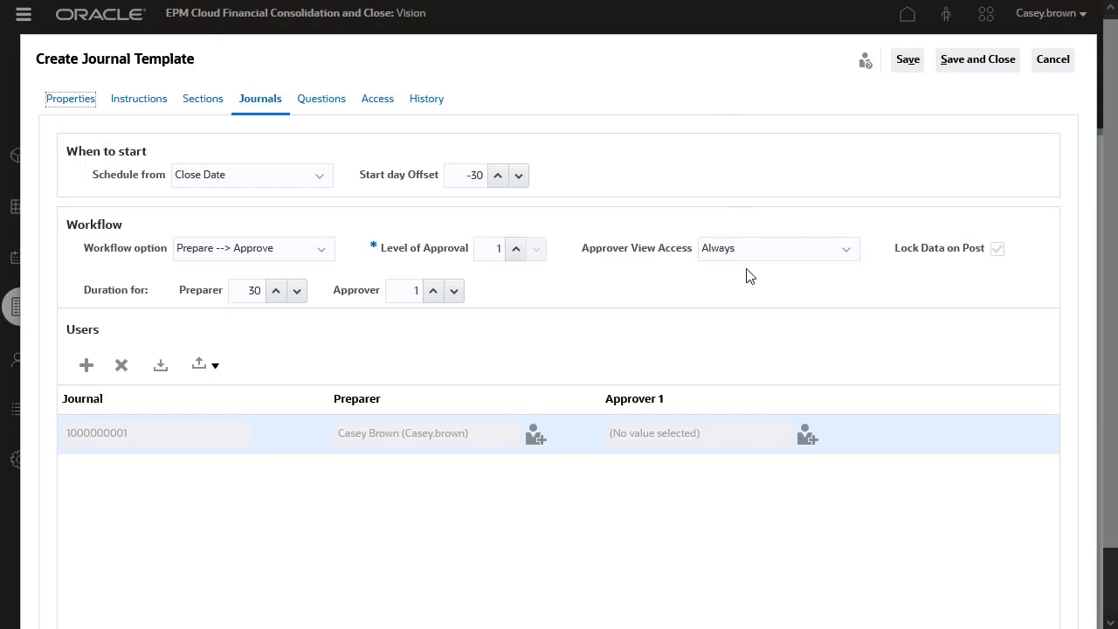
click(809, 436)
click(639, 131)
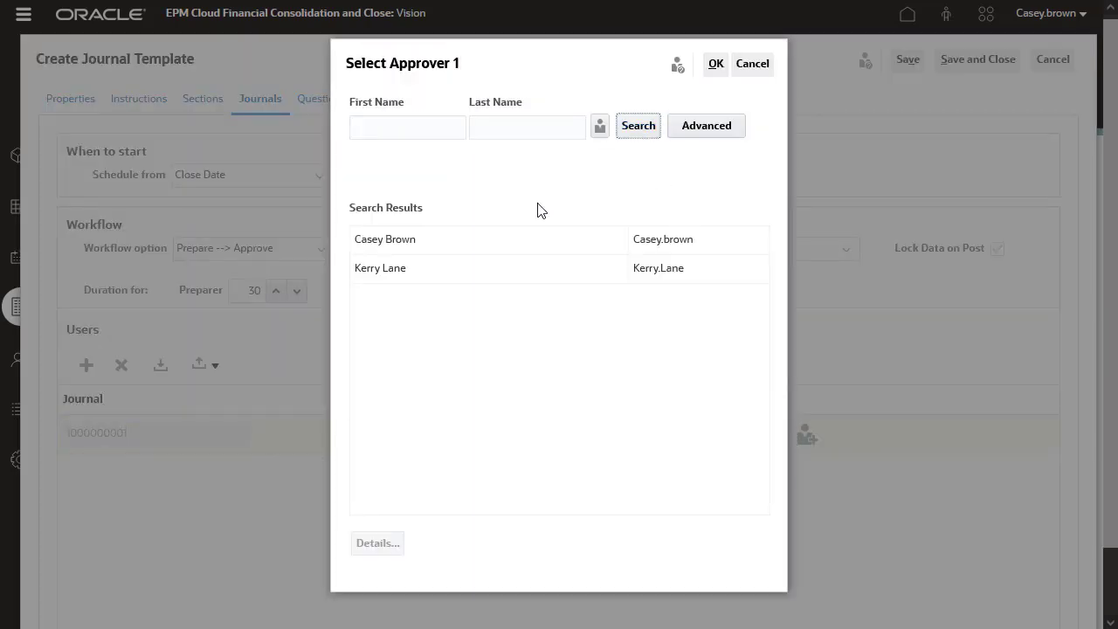
click(487, 269)
click(715, 63)
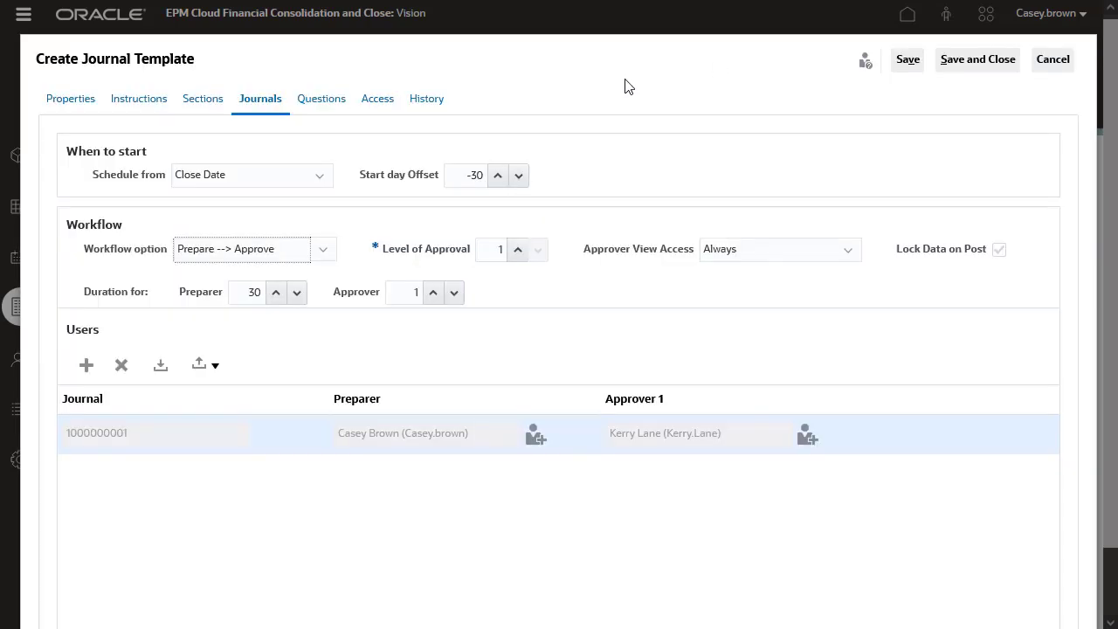
click(323, 100)
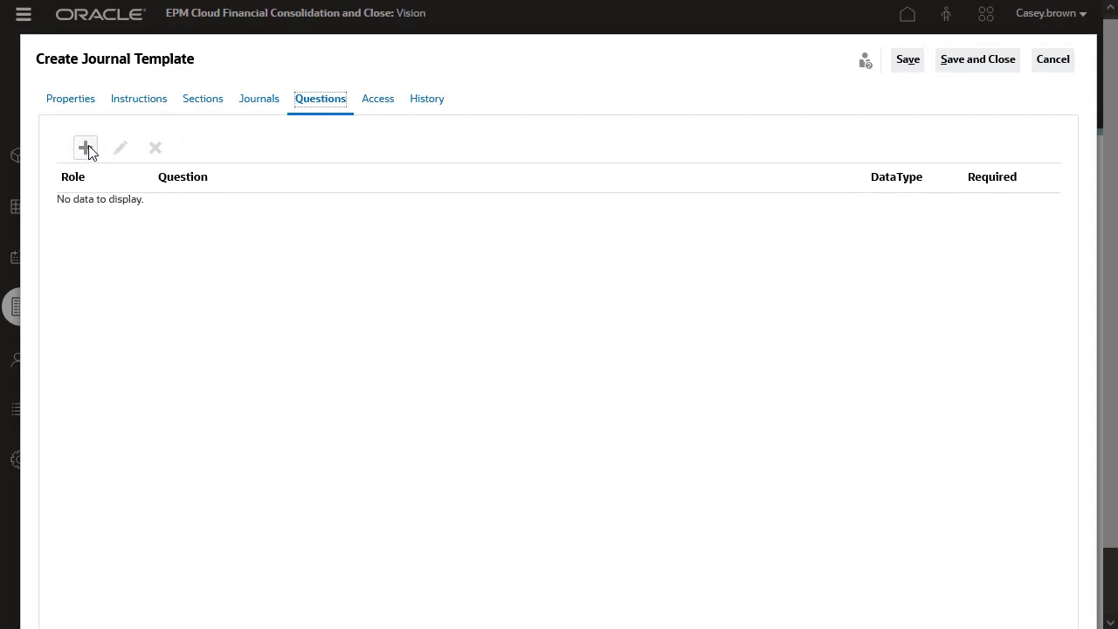
Add a required Yes/No Preparer question 'Is all supporting documentation attached?' to the template.
click(85, 146)
text(Is all)
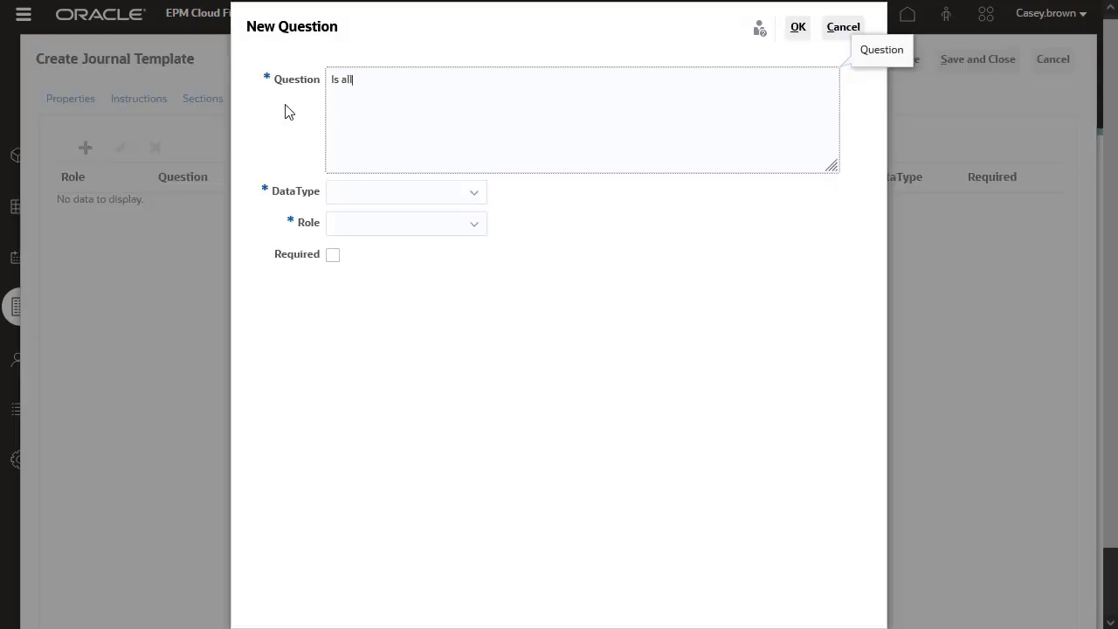
text( supporting documentation attached)
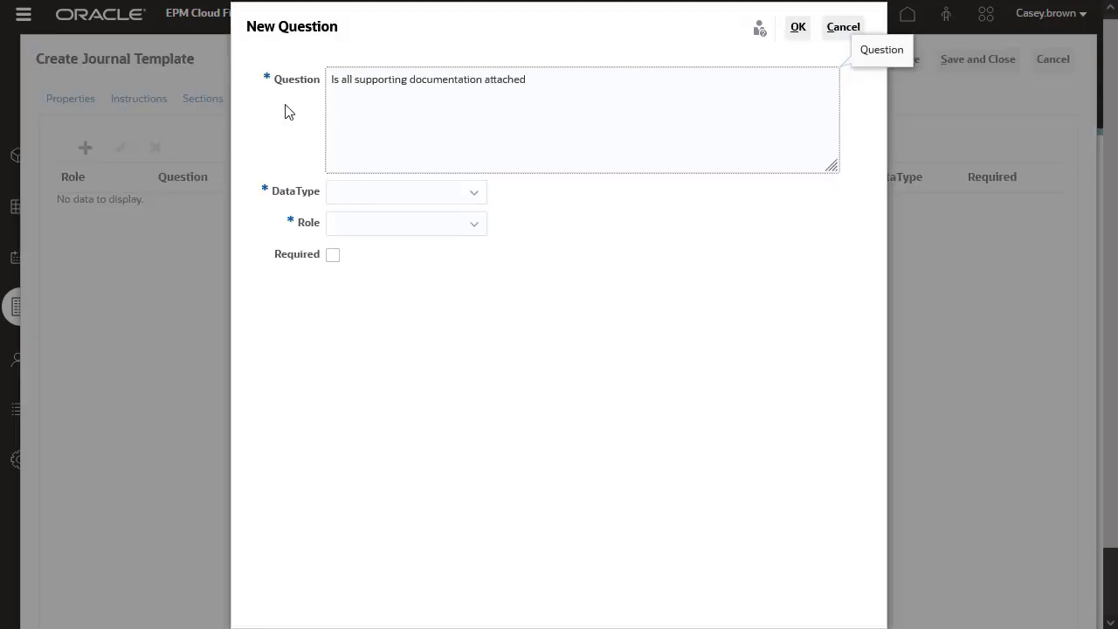
text(?)
click(474, 196)
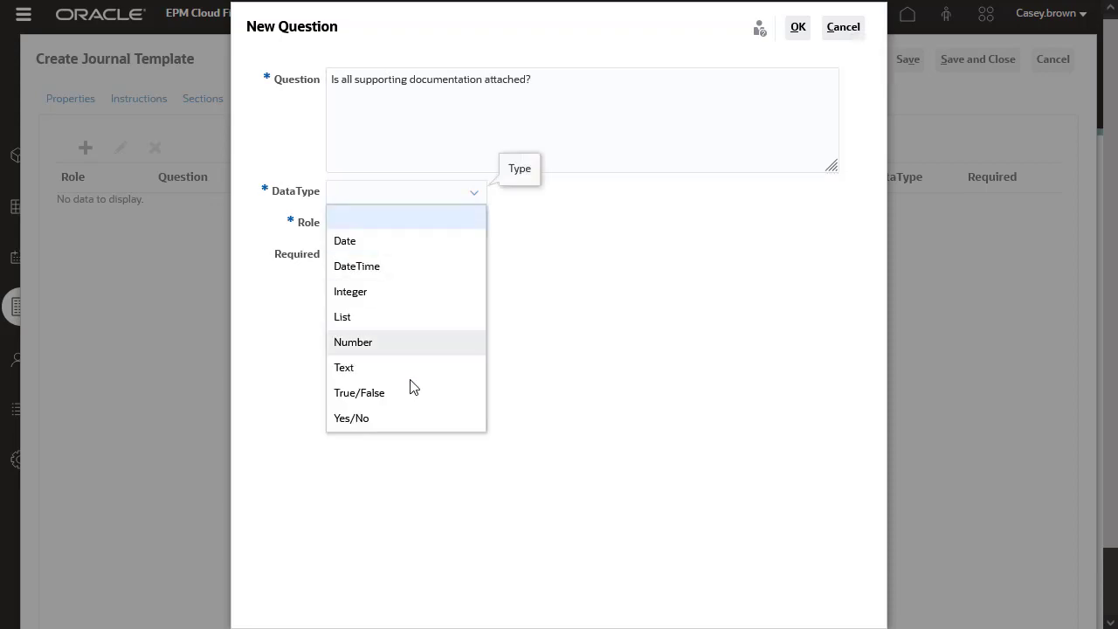
click(409, 418)
click(475, 226)
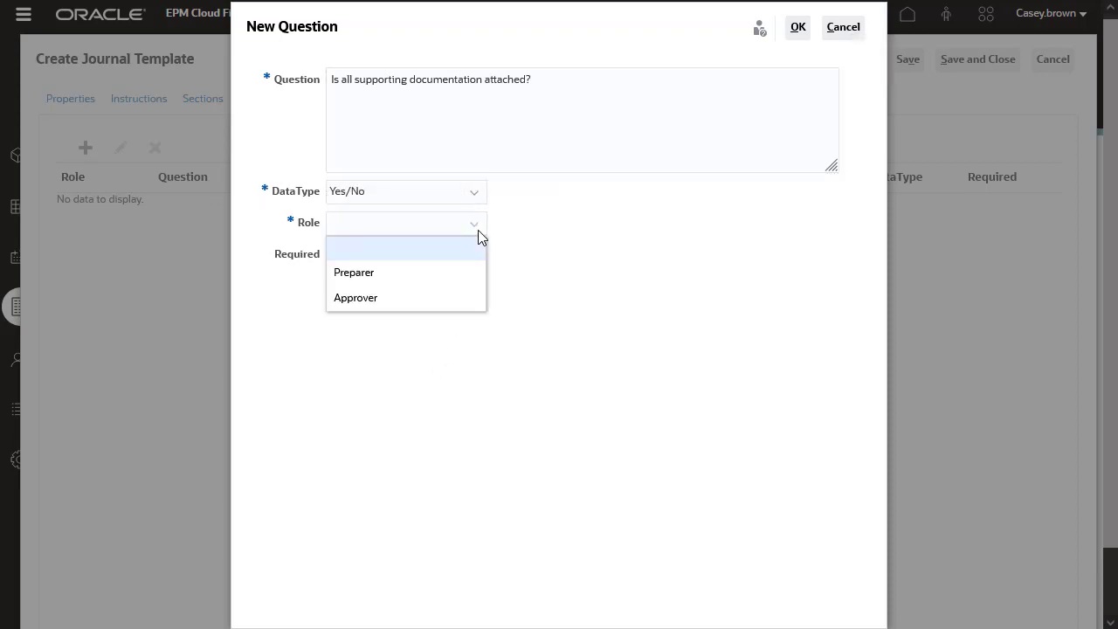
click(457, 276)
click(333, 257)
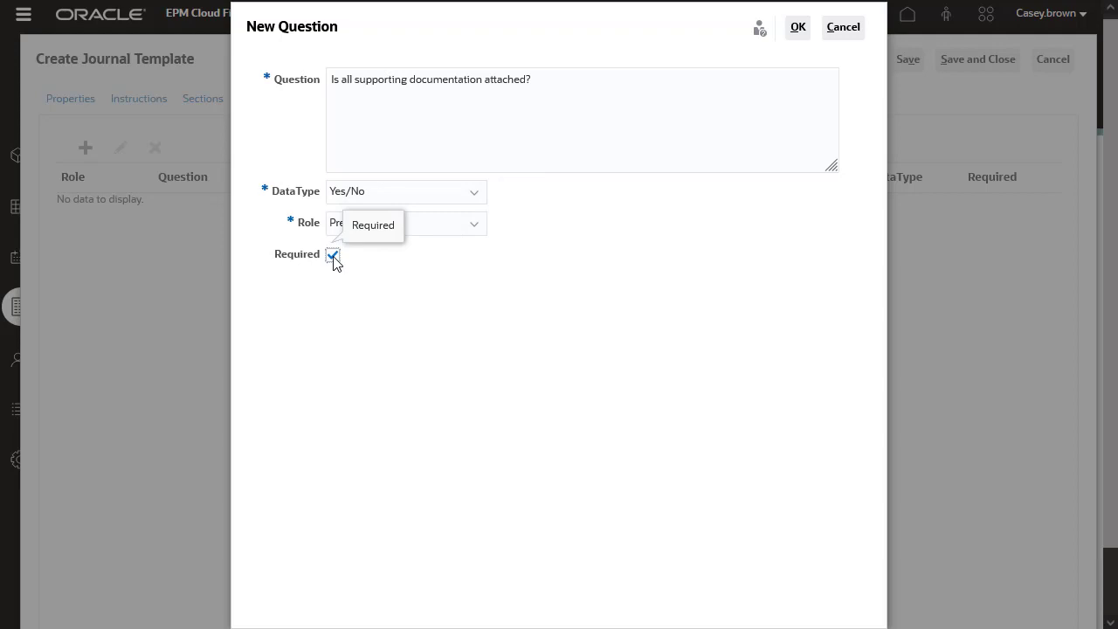
click(797, 27)
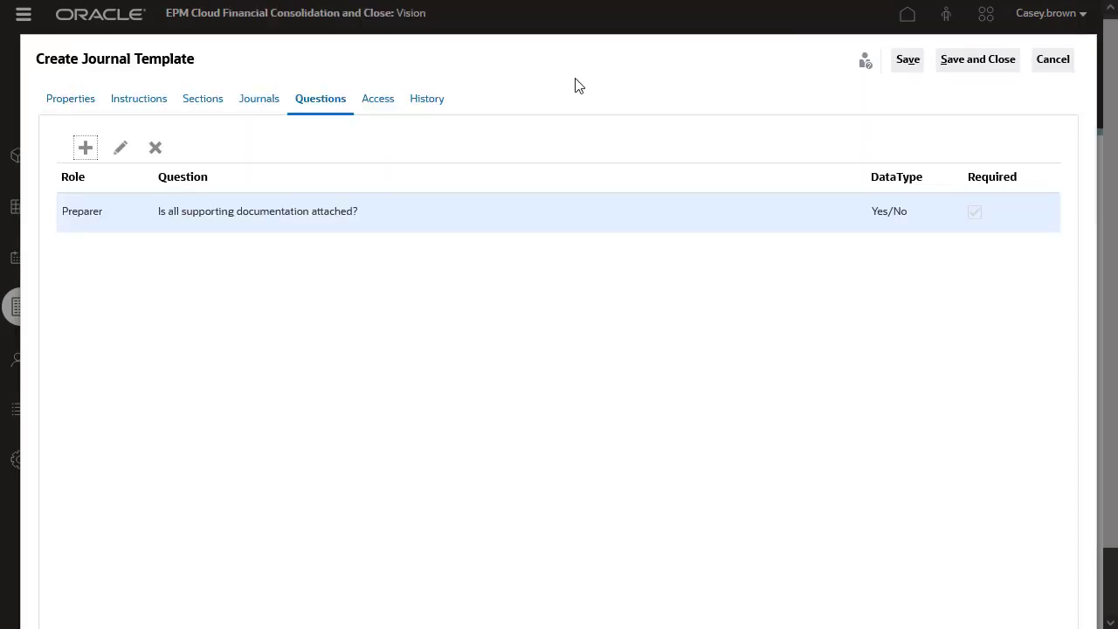
click(376, 98)
Add a second user as a viewer with ad-hoc access allowed.
click(77, 181)
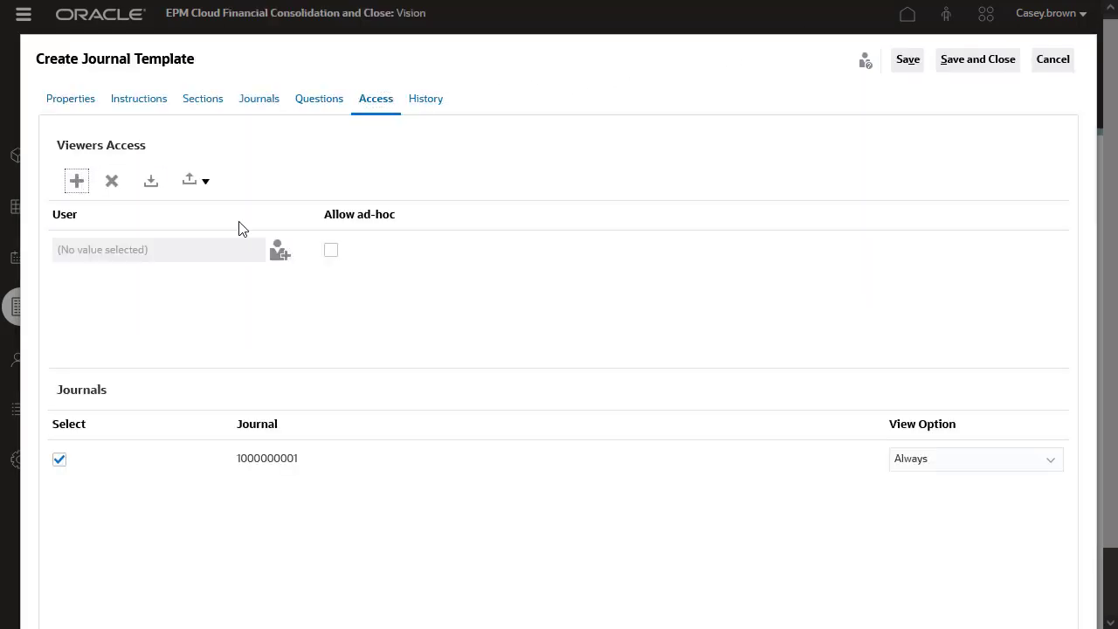
click(276, 250)
click(632, 131)
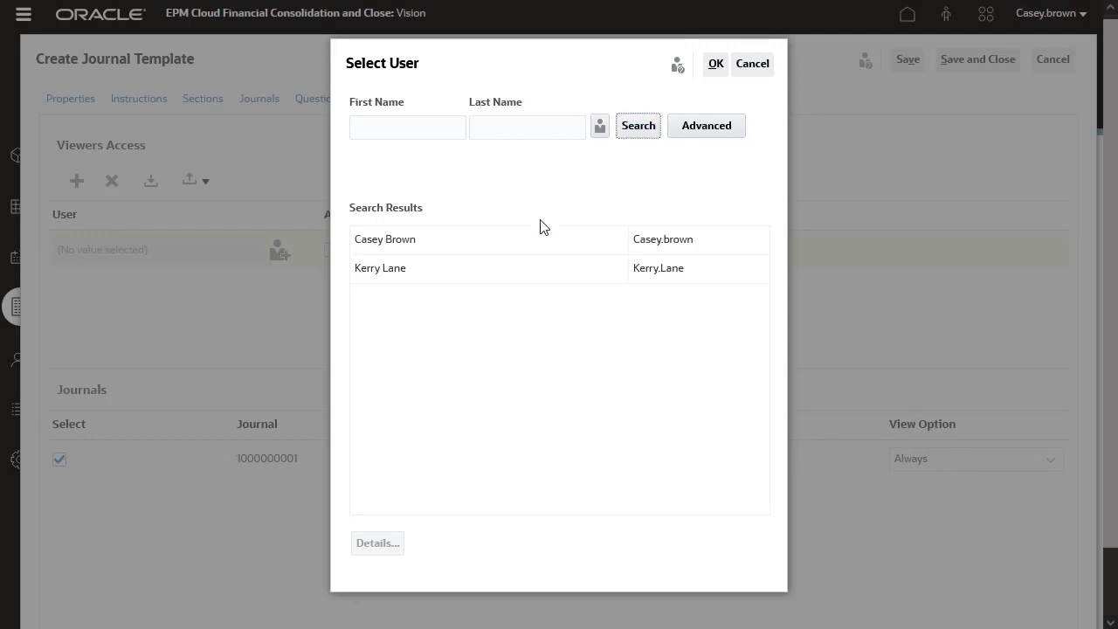
click(489, 271)
click(714, 64)
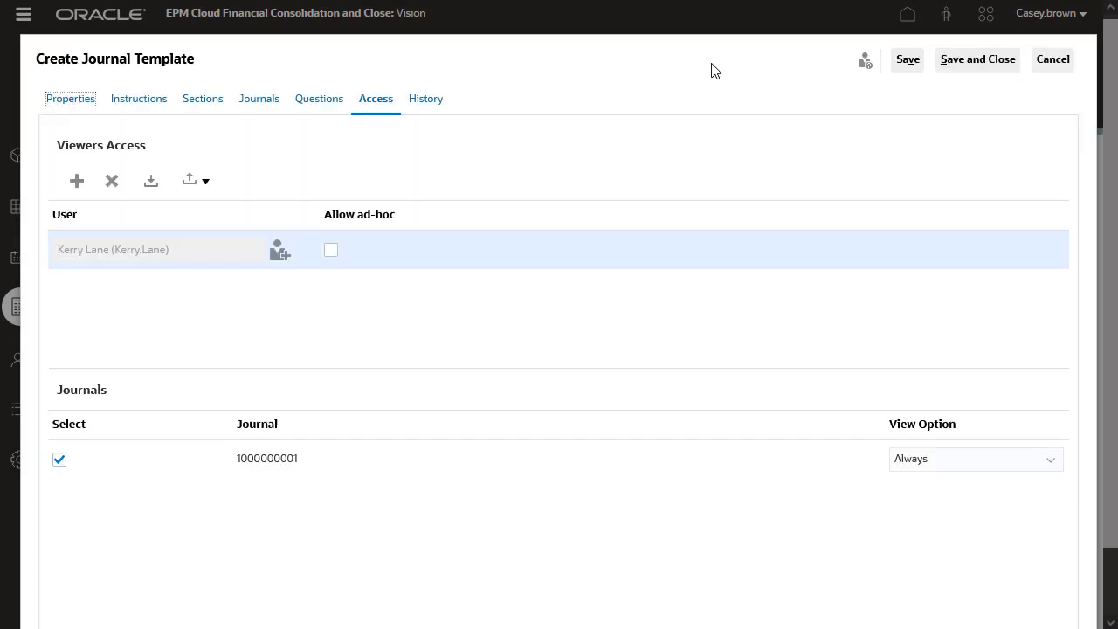
click(331, 251)
click(1049, 463)
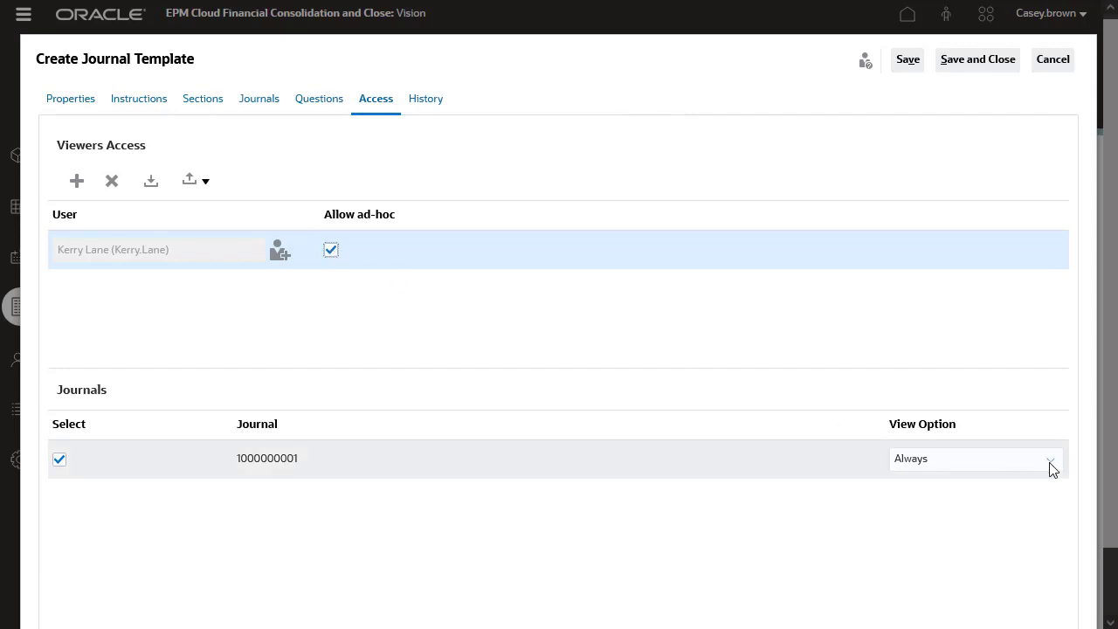
click(971, 488)
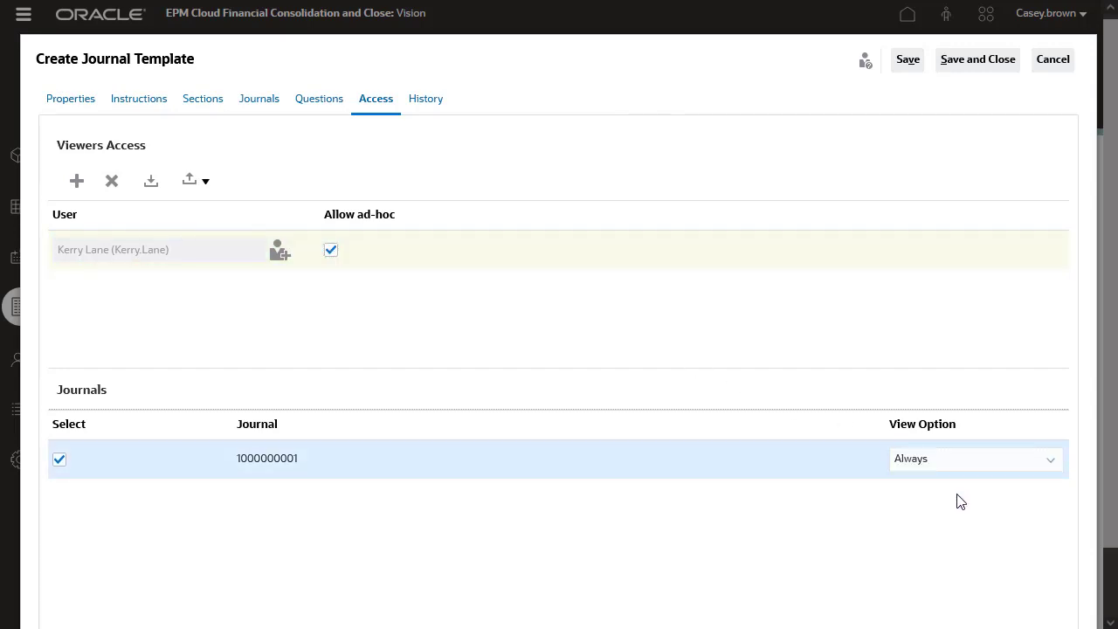
click(432, 104)
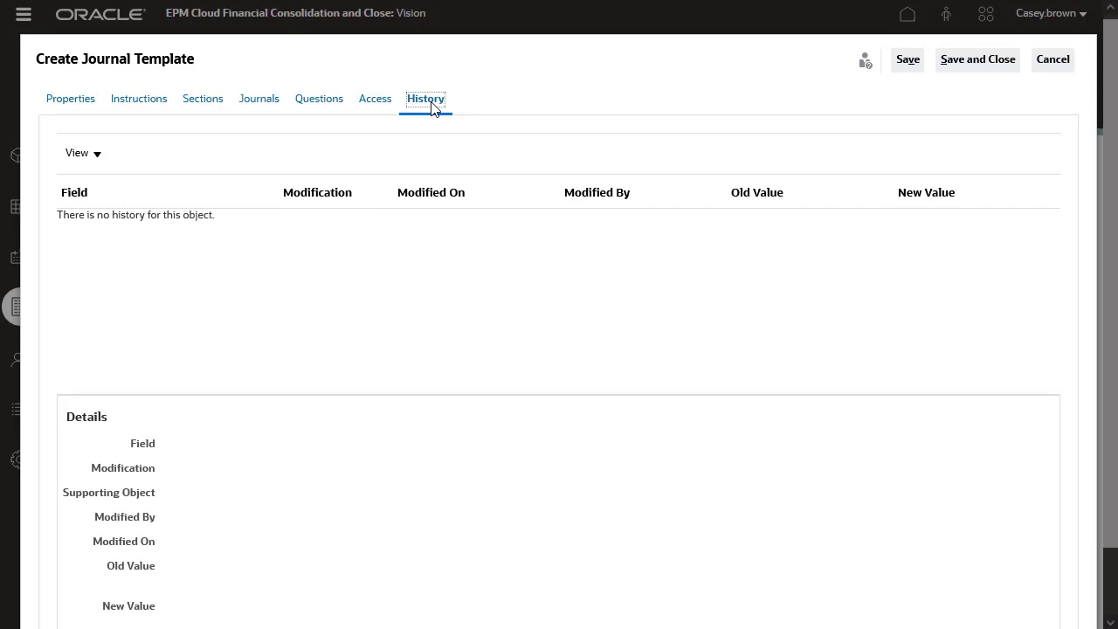
click(964, 68)
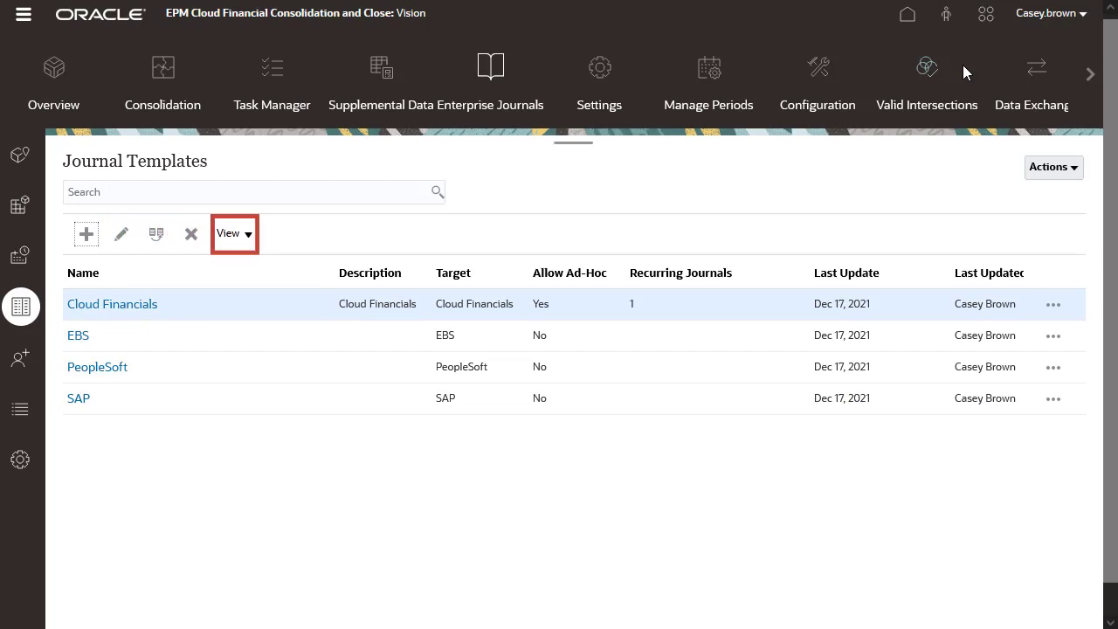
Start deploying Cloud Financials and choose the Dec 2021 journal period.
click(761, 306)
click(1070, 170)
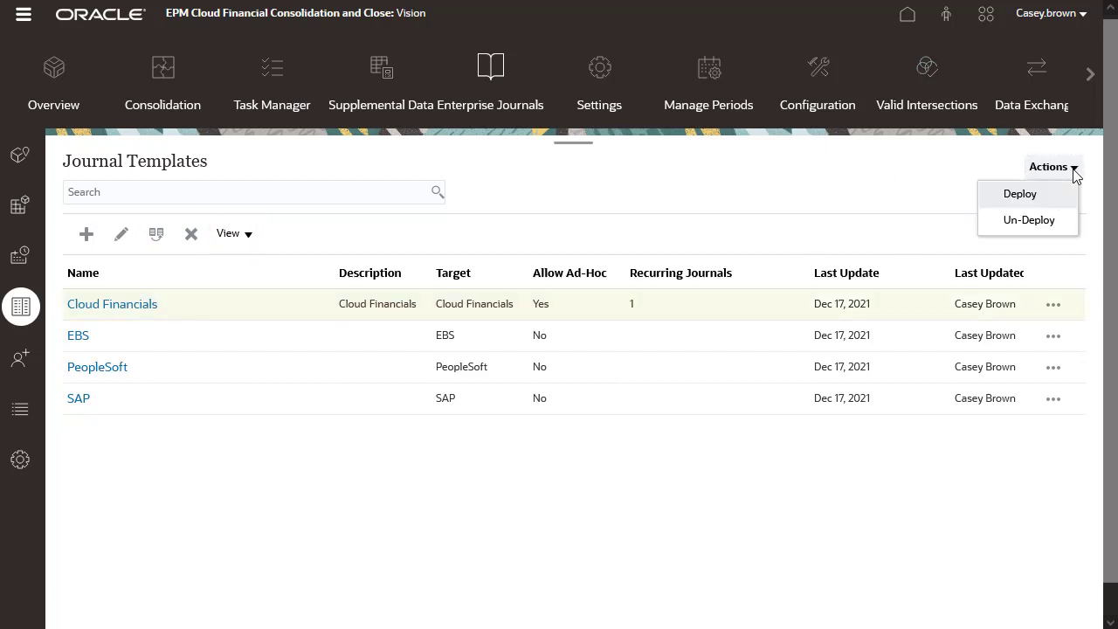
click(1035, 194)
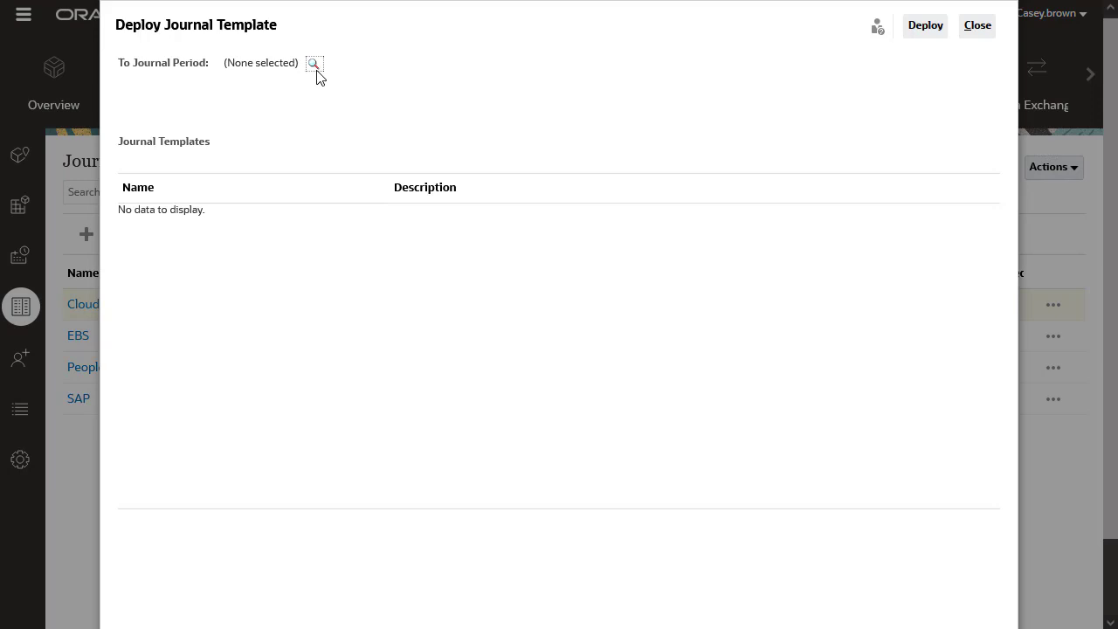
click(314, 68)
click(209, 130)
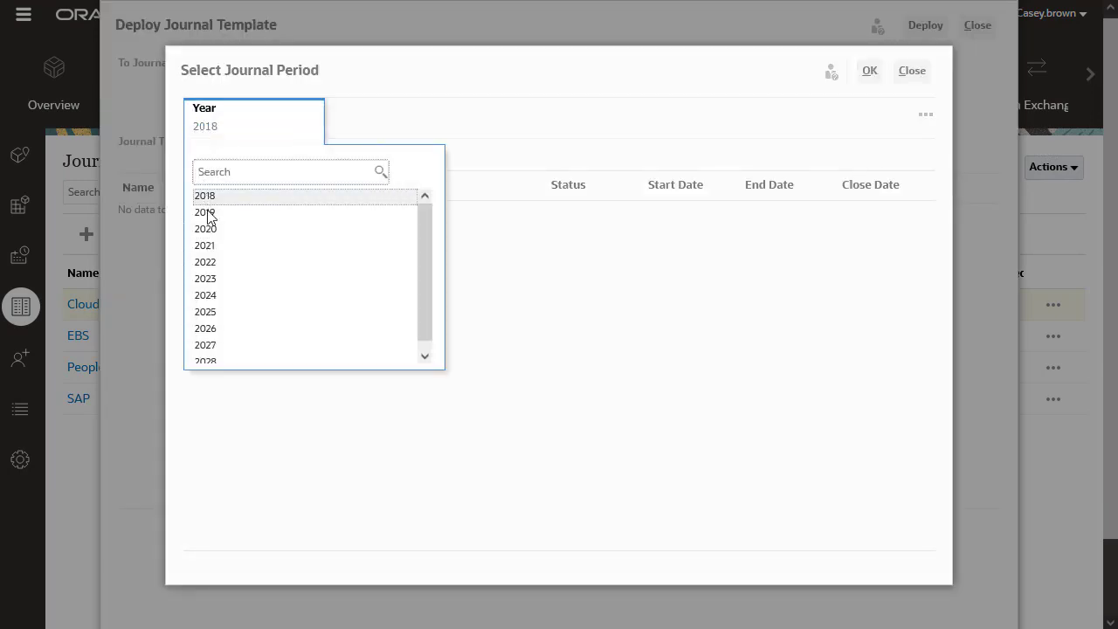
click(207, 250)
click(280, 231)
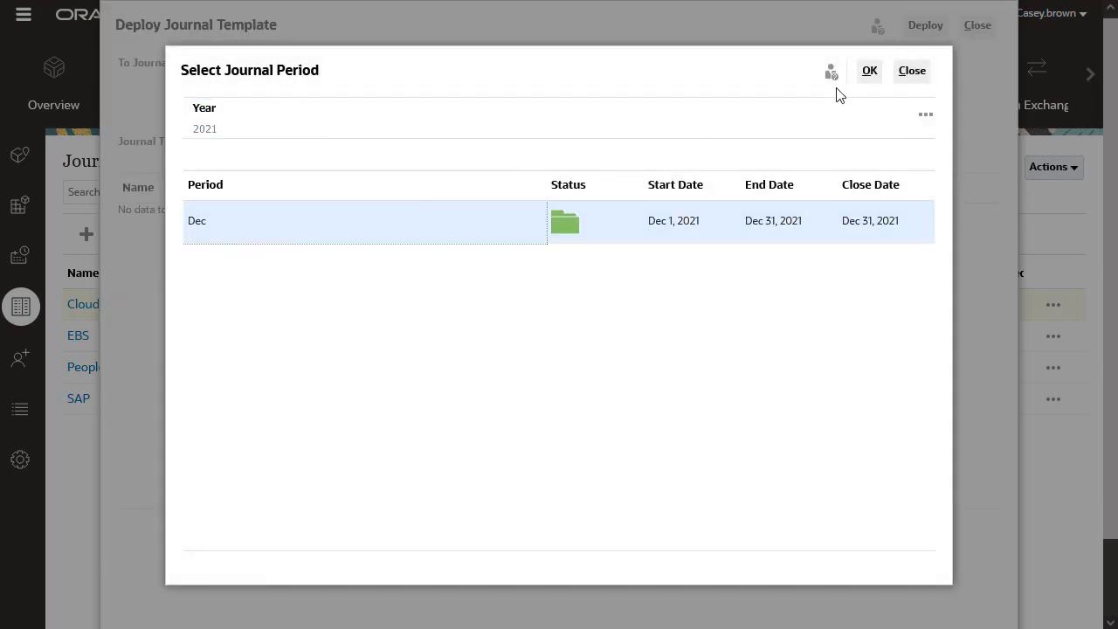
click(869, 71)
Deploy the Cloud Financials template to Dec 2021 and close the deployment results.
click(641, 220)
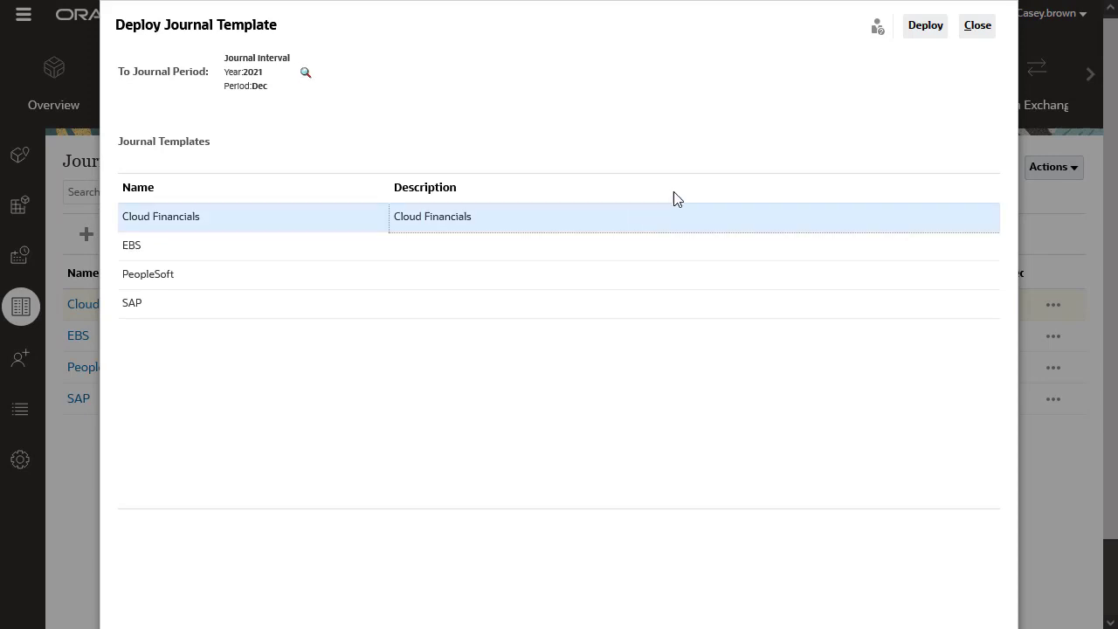
click(921, 32)
click(932, 27)
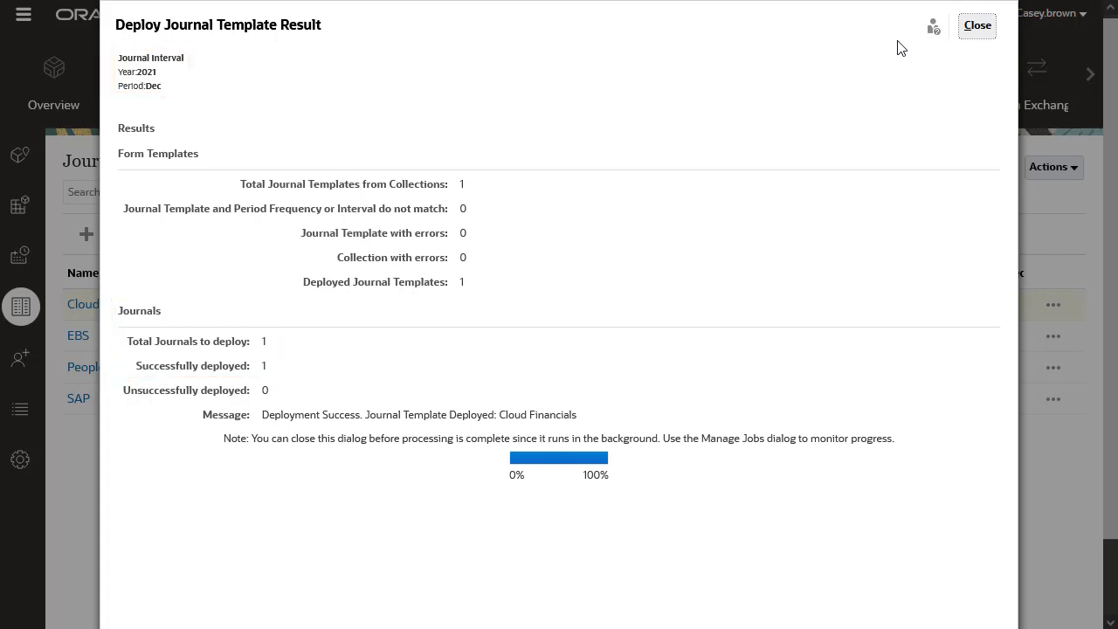
click(976, 26)
click(977, 26)
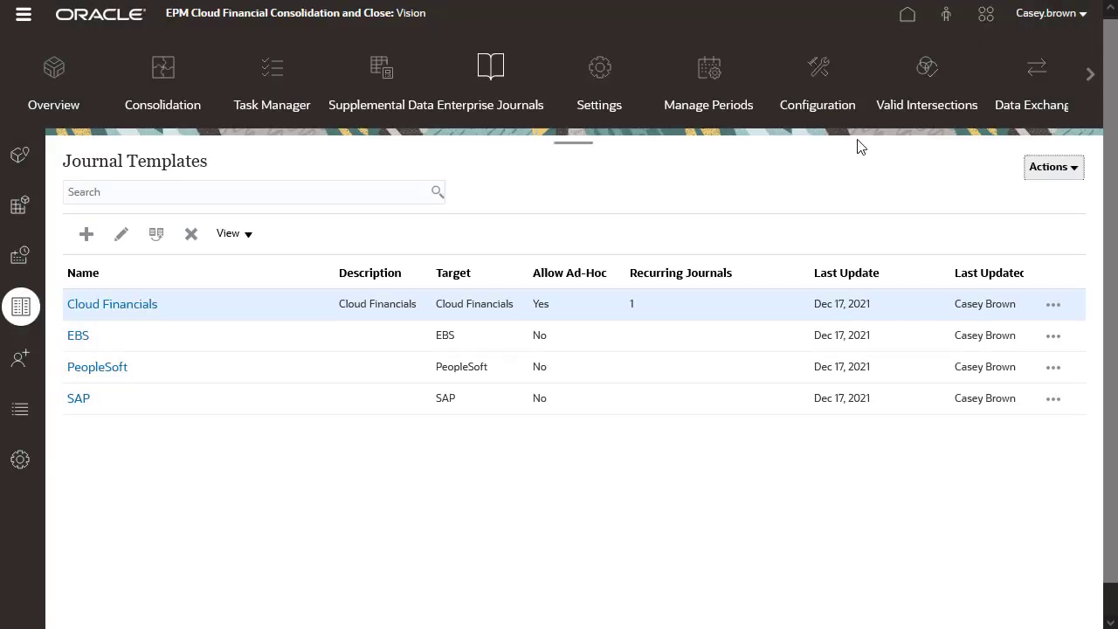
Open the Actions menu on the Journal Templates list.
click(1073, 168)
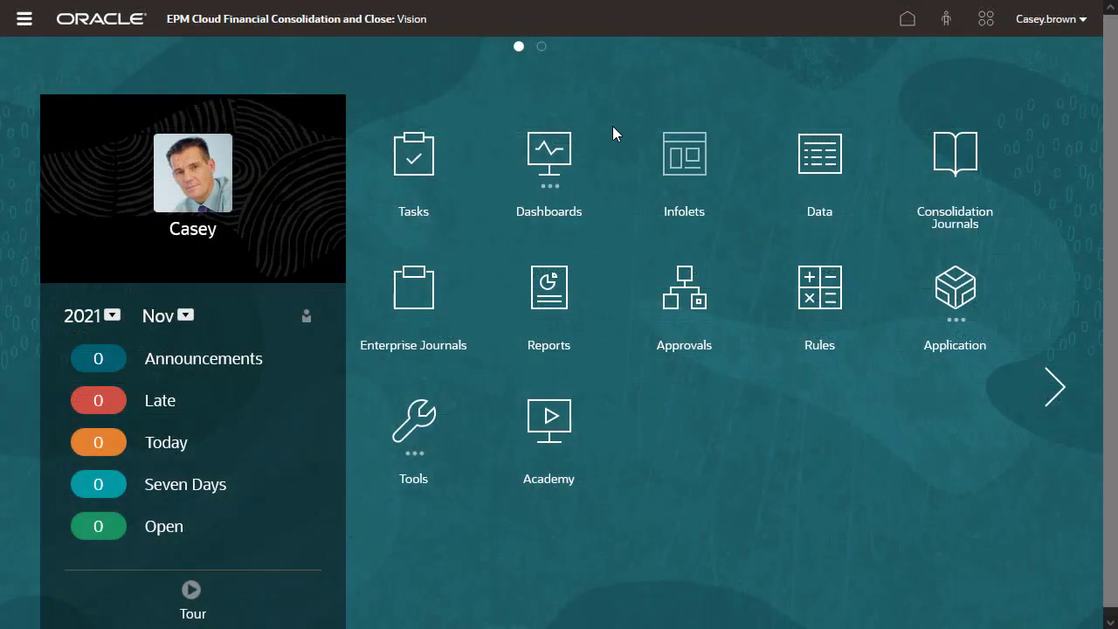
Open the Enterprise Journal Overview from Task Overview, set to Dec 2021.
click(548, 166)
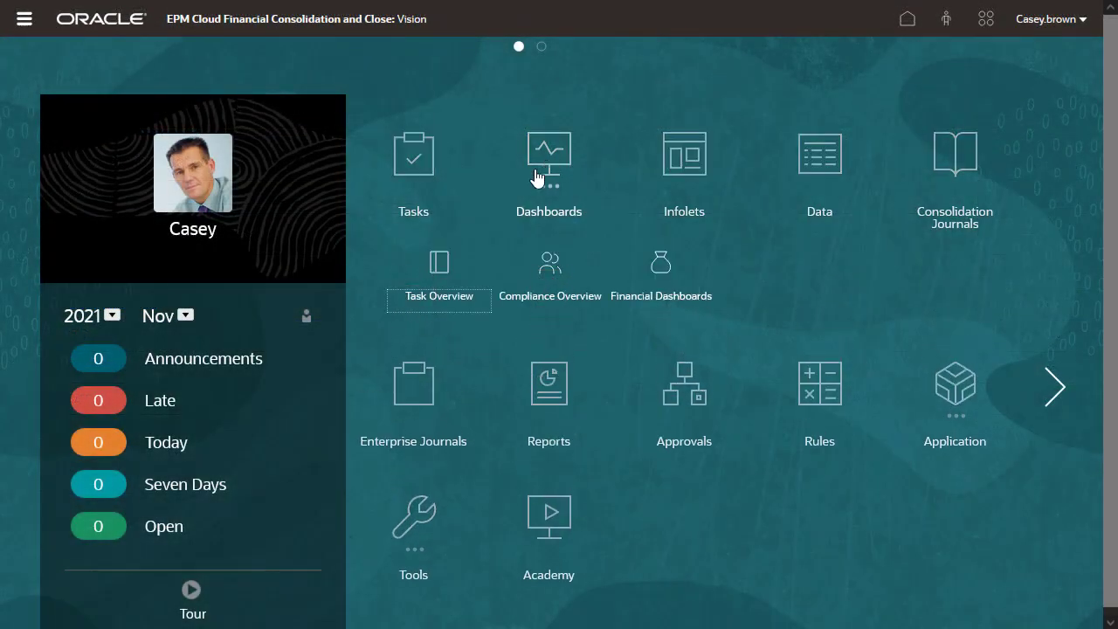
click(438, 268)
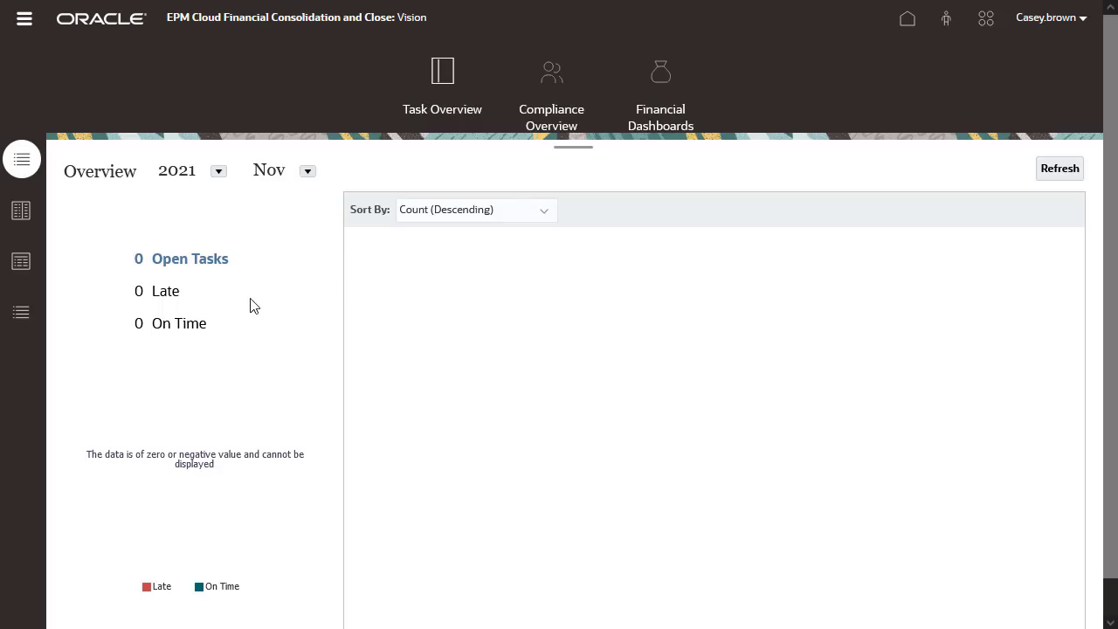
click(23, 316)
click(371, 171)
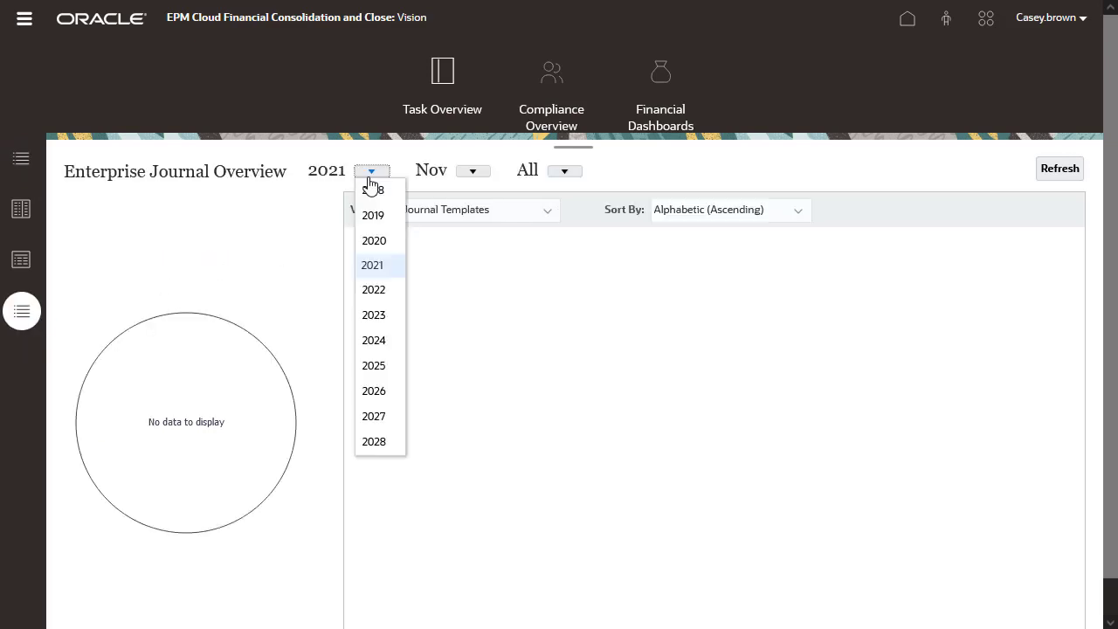
click(376, 266)
click(475, 179)
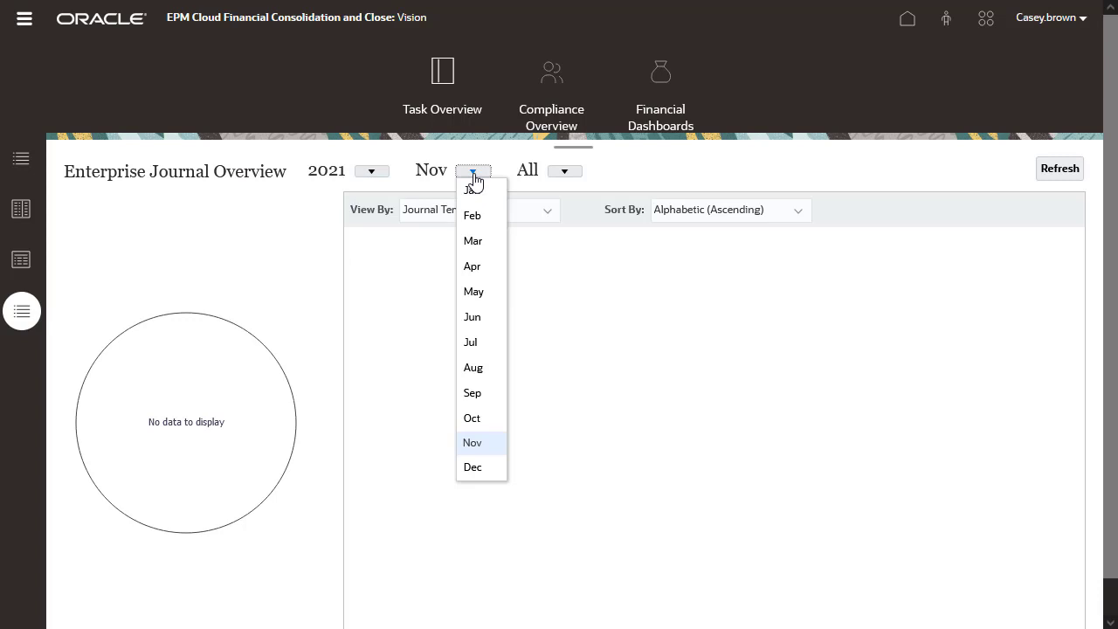
click(473, 467)
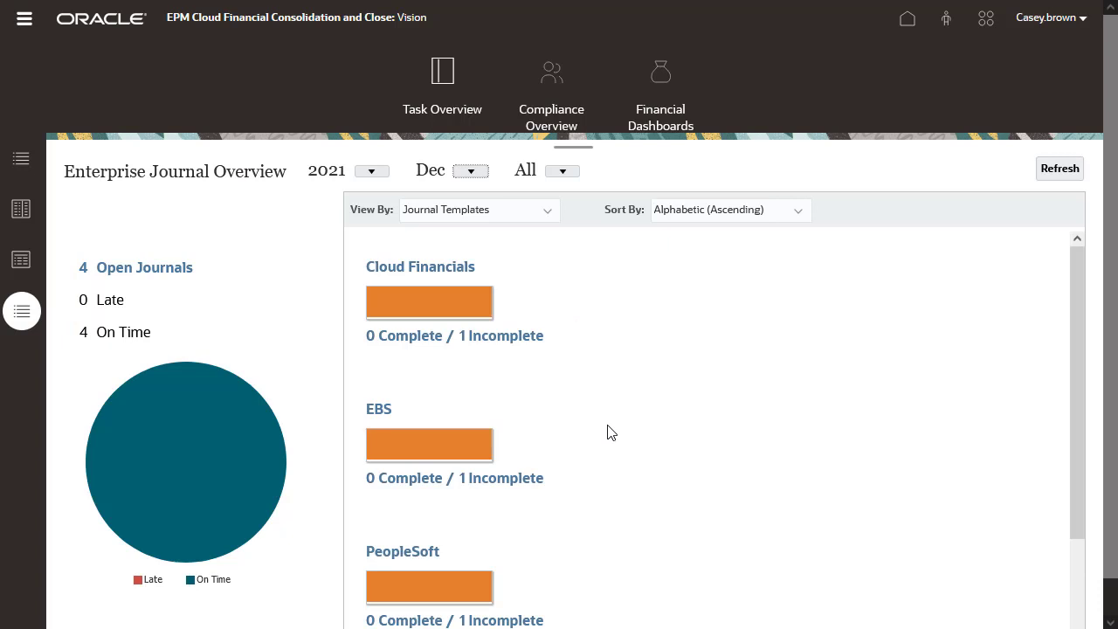
Inspect grouping and sort options, then view and close the Cloud Financials journals list.
click(548, 214)
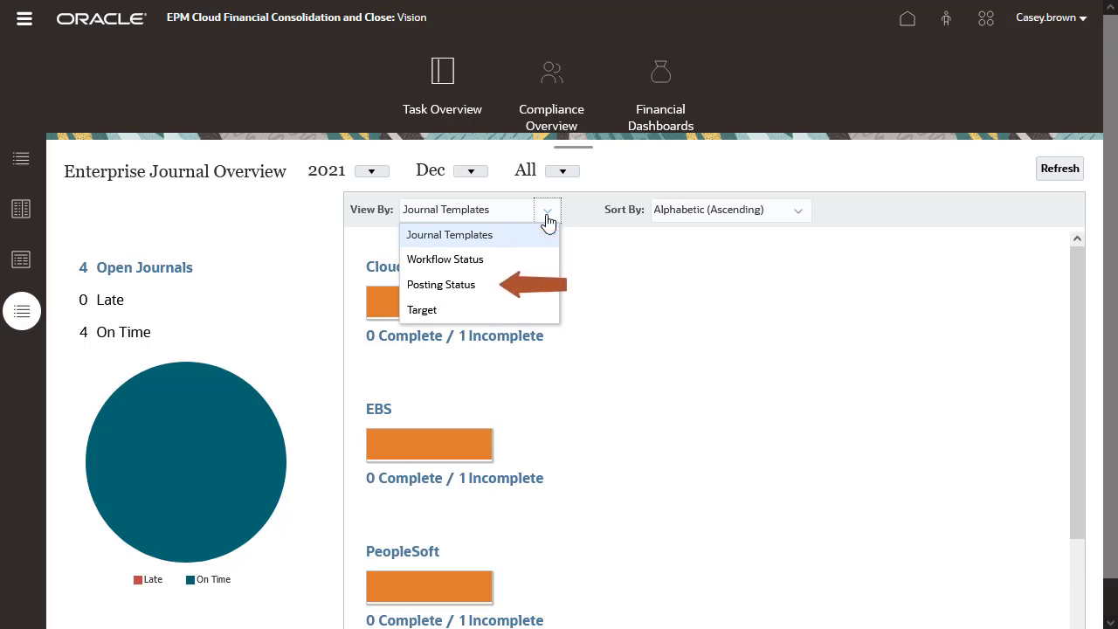
click(797, 219)
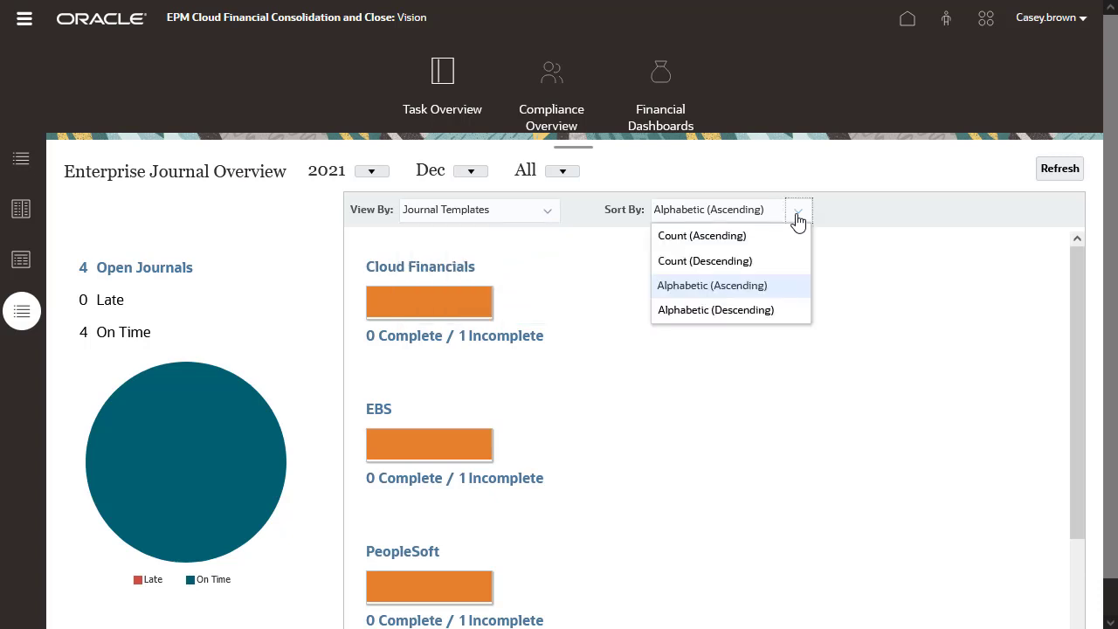
click(444, 314)
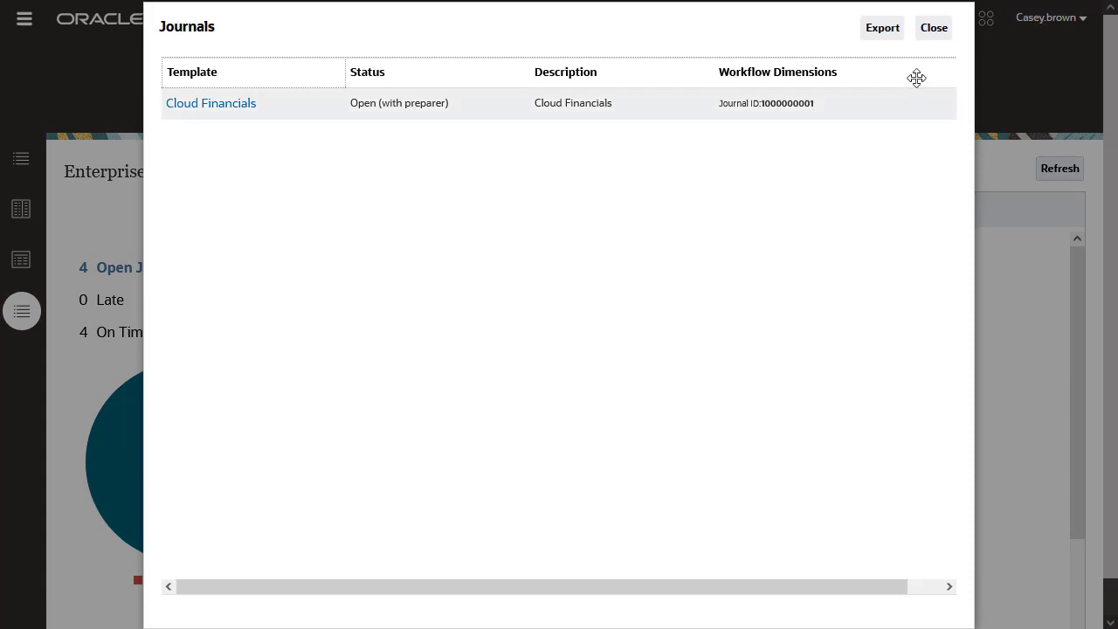
click(935, 35)
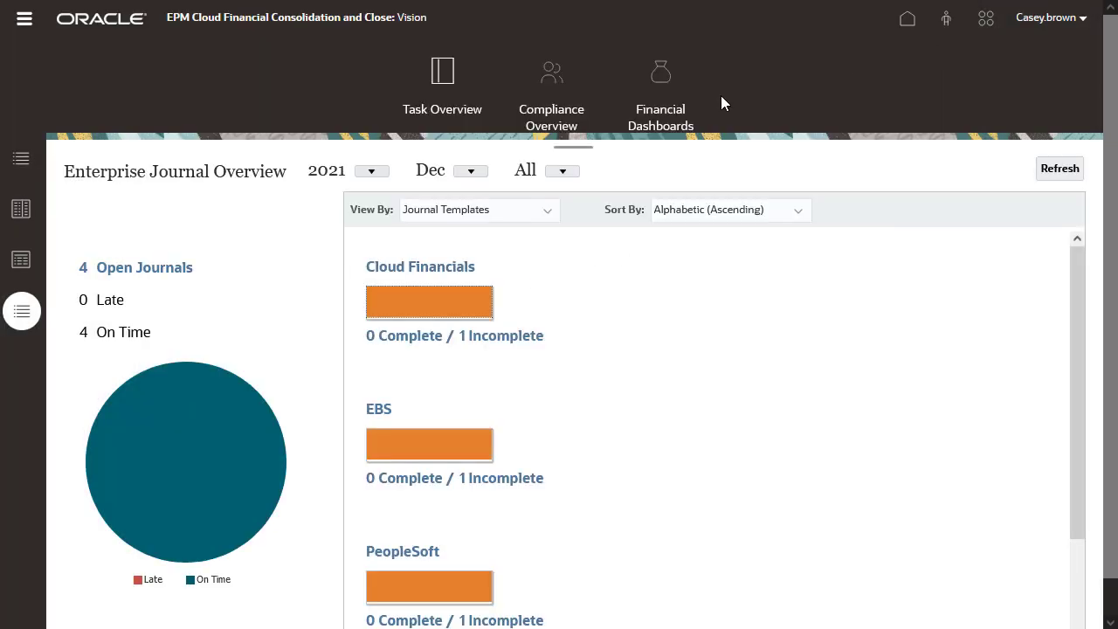
Inspect Enterprise Journal Compliance's Performance and Order By options for Dec 2021, then go home.
click(559, 110)
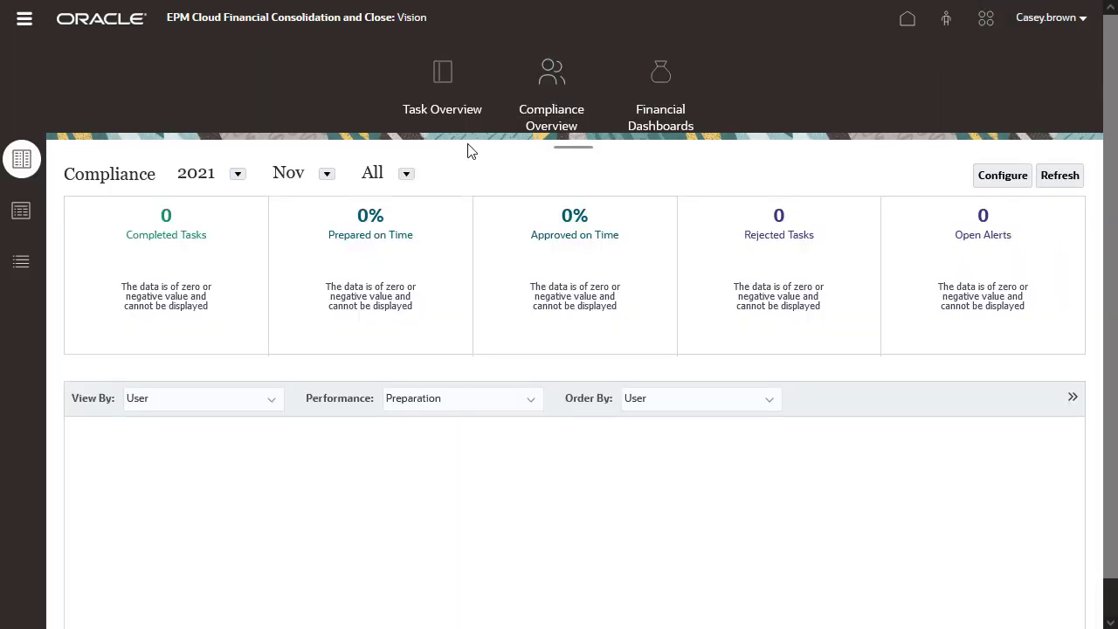
click(23, 269)
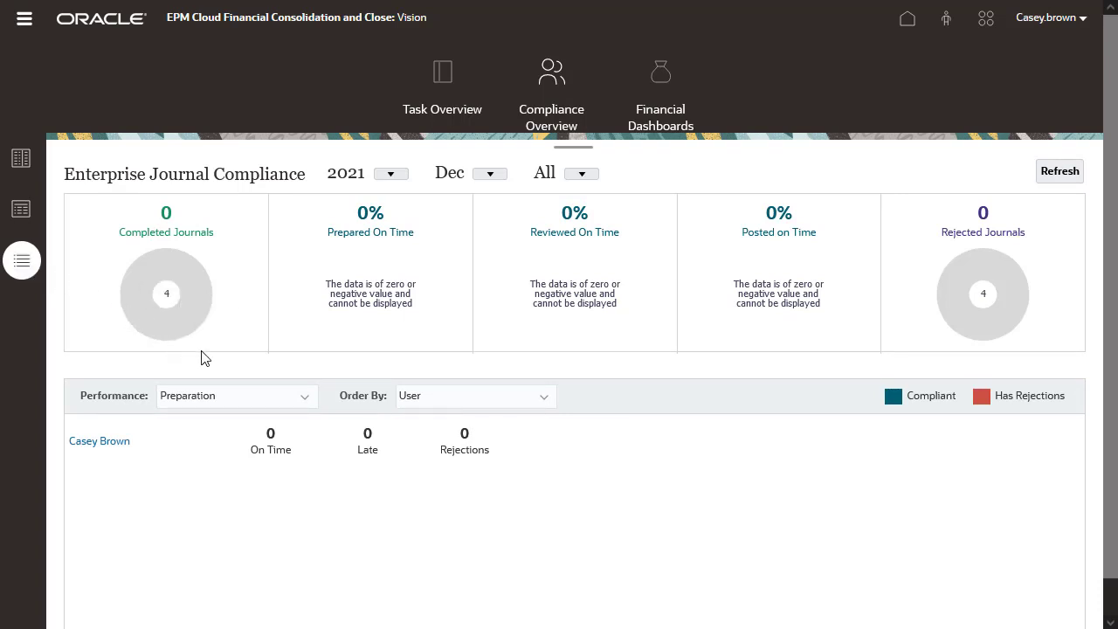
click(305, 401)
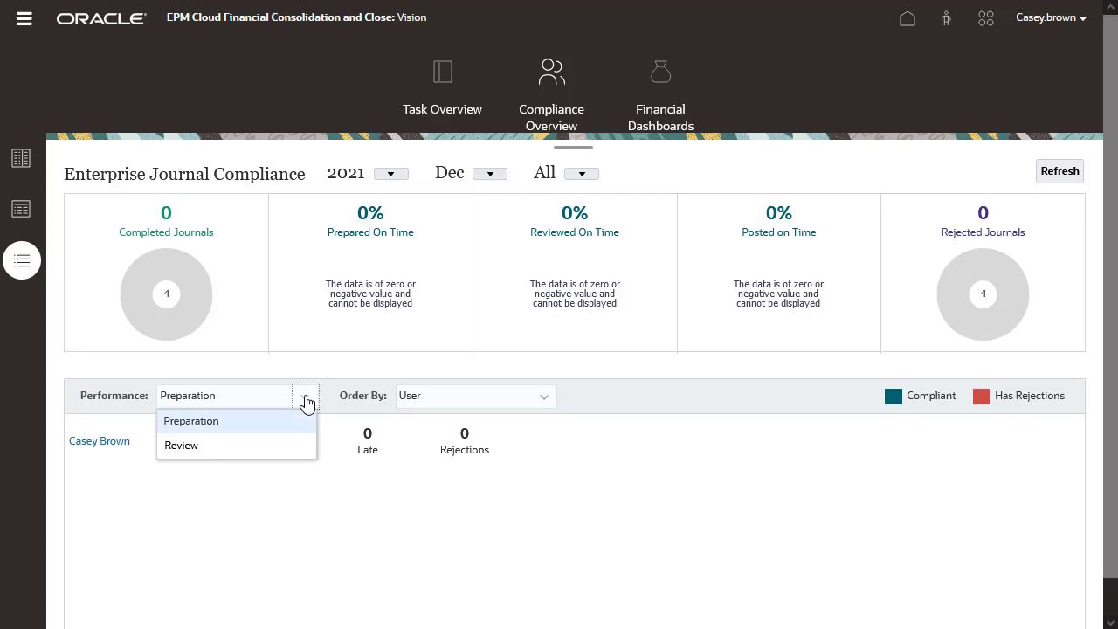
click(541, 400)
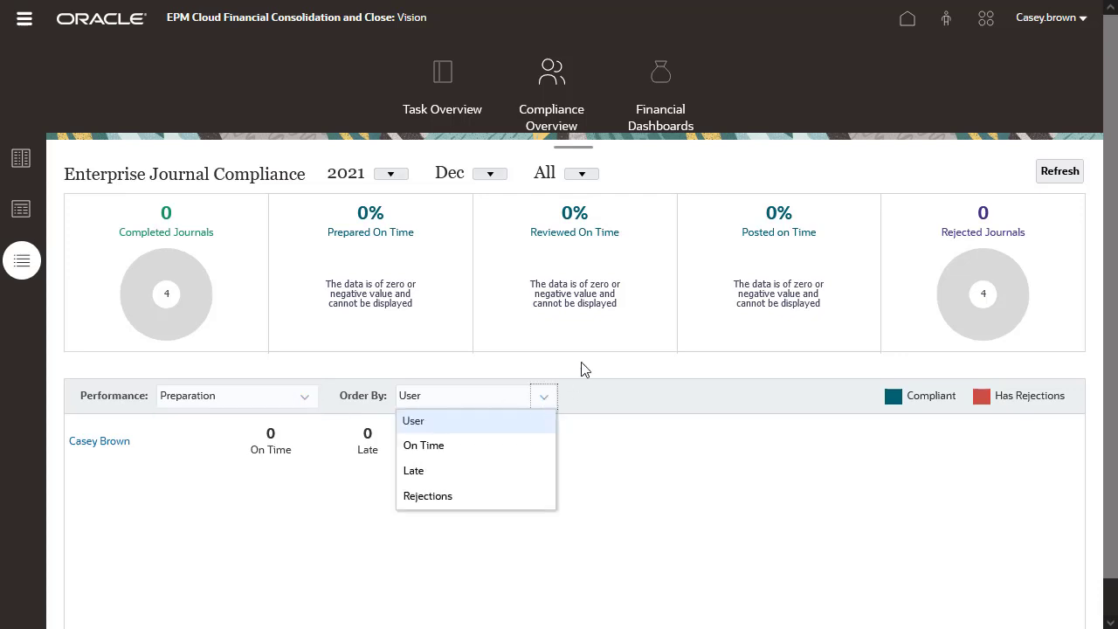
click(905, 25)
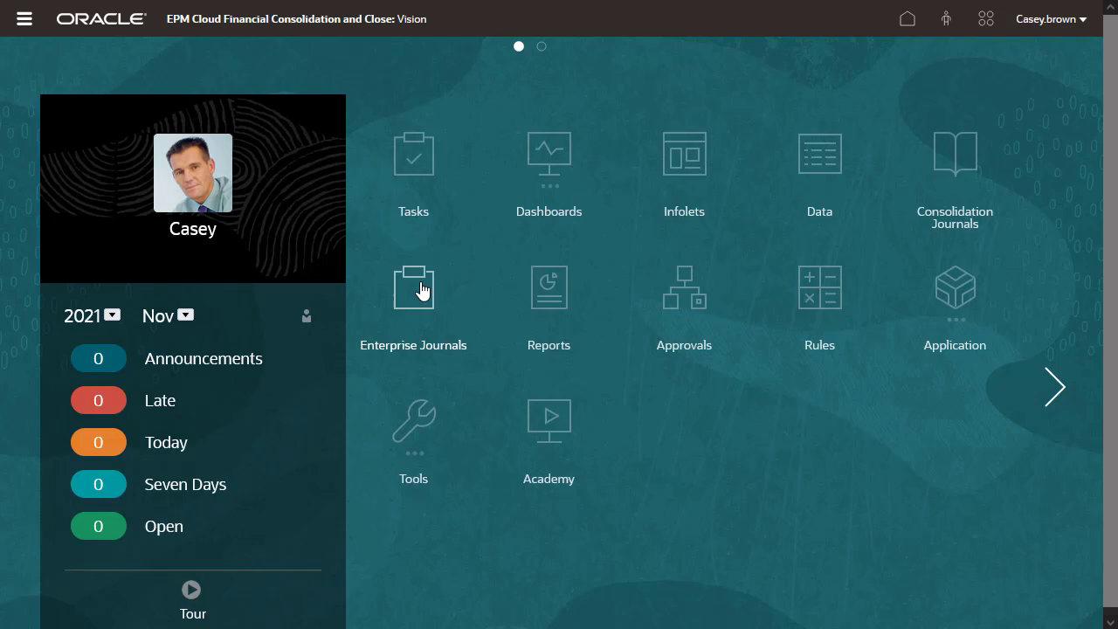
Open the Enterprise Journals list from the home page.
click(421, 290)
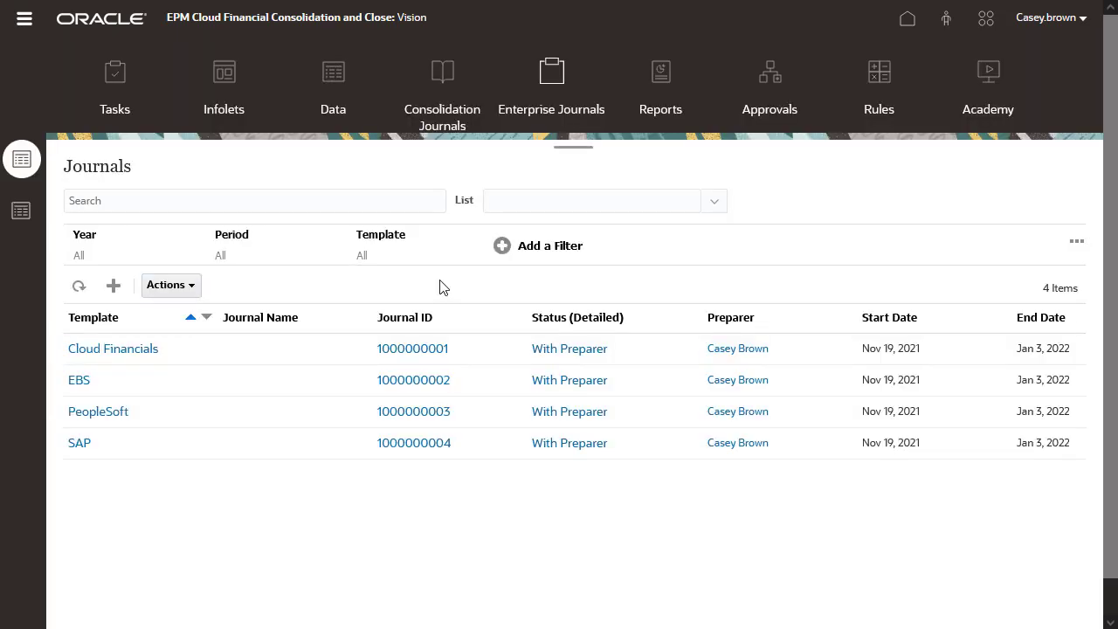